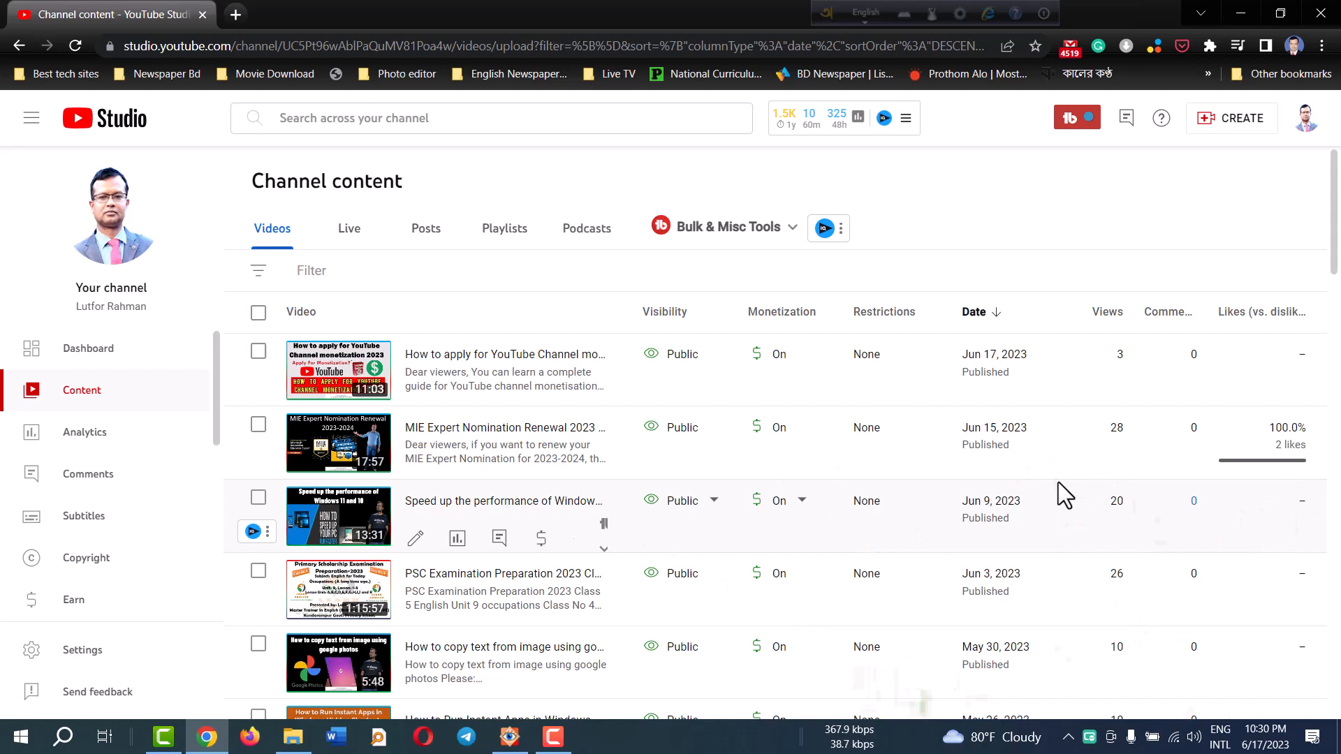
# Step: Look through the first three pages of the channel's video list for videos with a copyright restriction
pyautogui.scroll(-15, 1058, 481)
pyautogui.scroll(-6, 1065, 489)
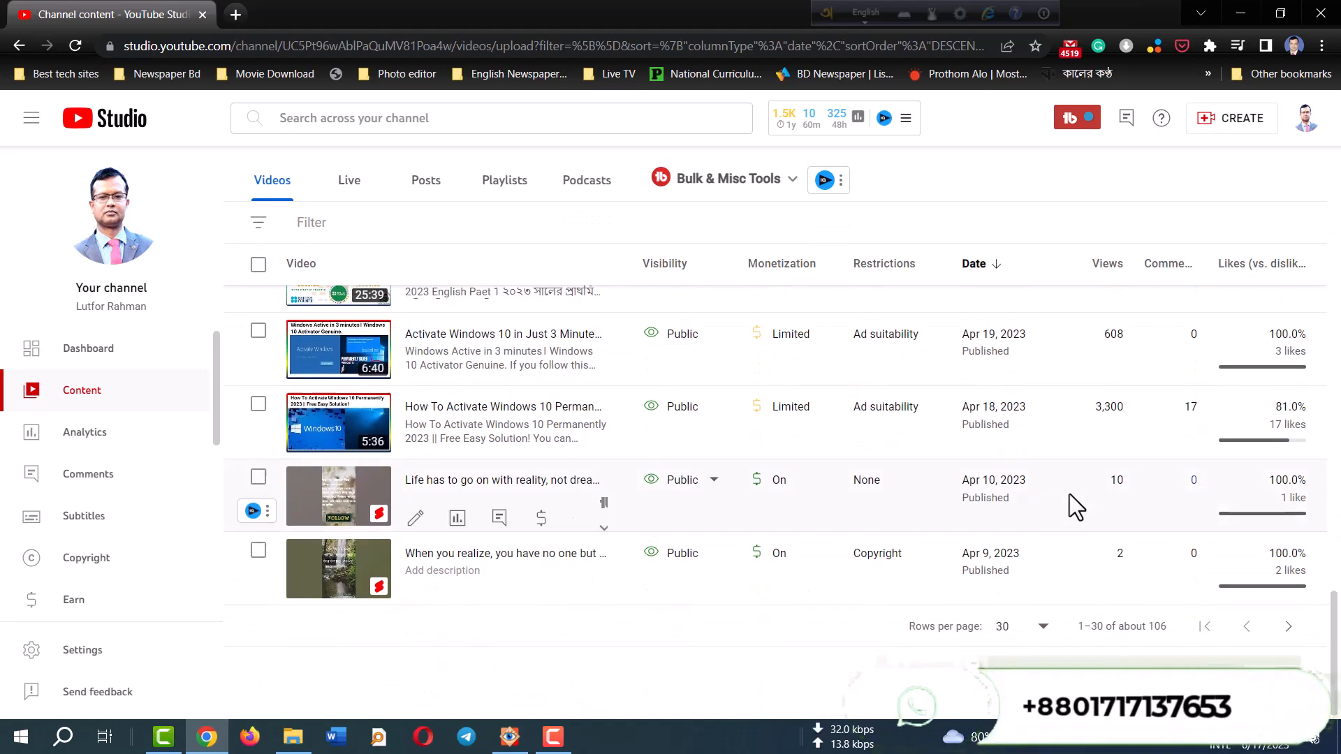
pyautogui.click(1290, 628)
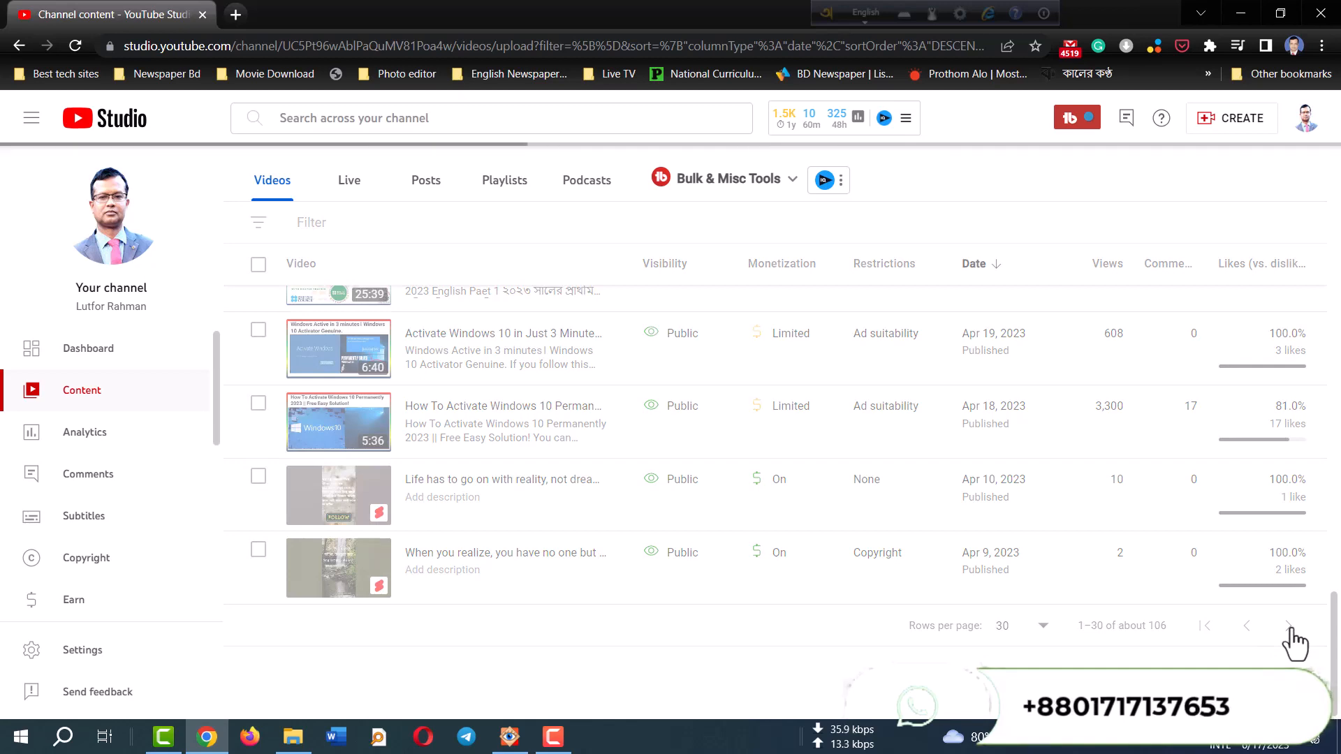
pyautogui.scroll(-5, 841, 538)
pyautogui.scroll(-10, 836, 534)
pyautogui.scroll(-5, 836, 534)
pyautogui.scroll(-6, 836, 533)
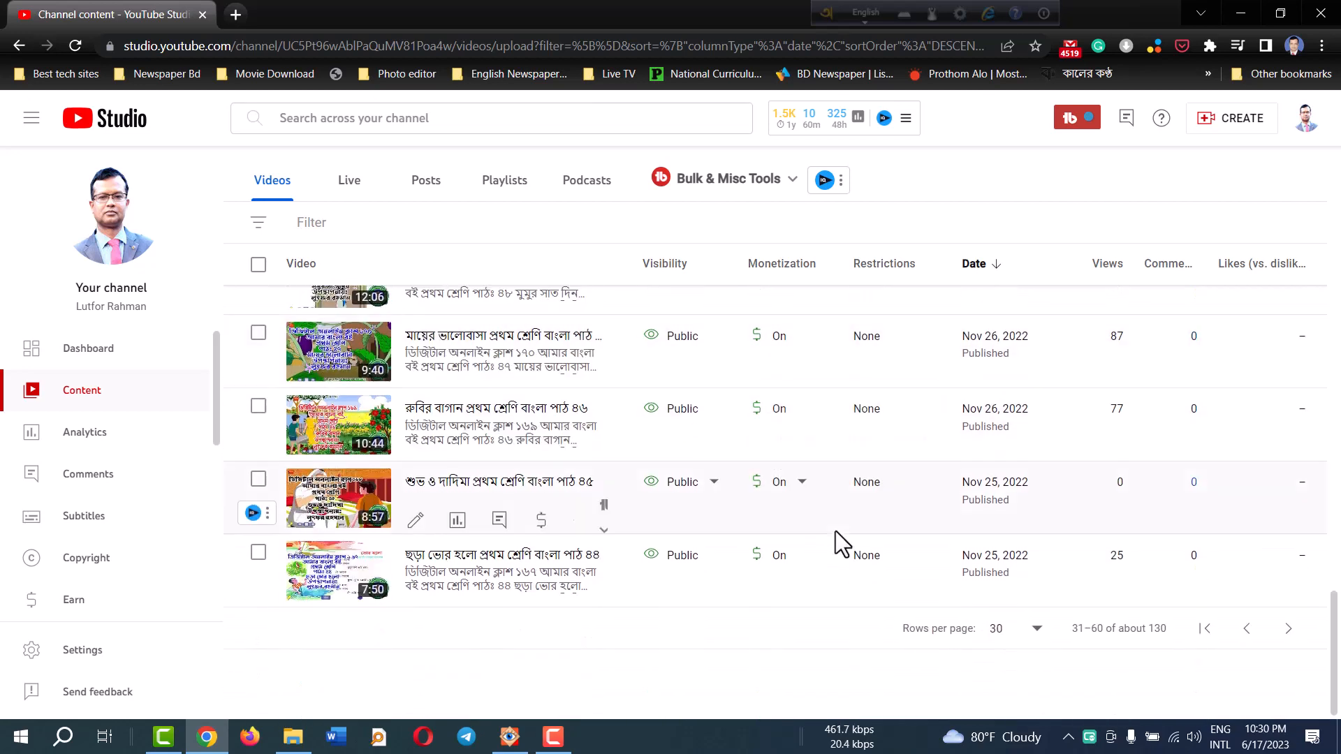
pyautogui.click(1287, 629)
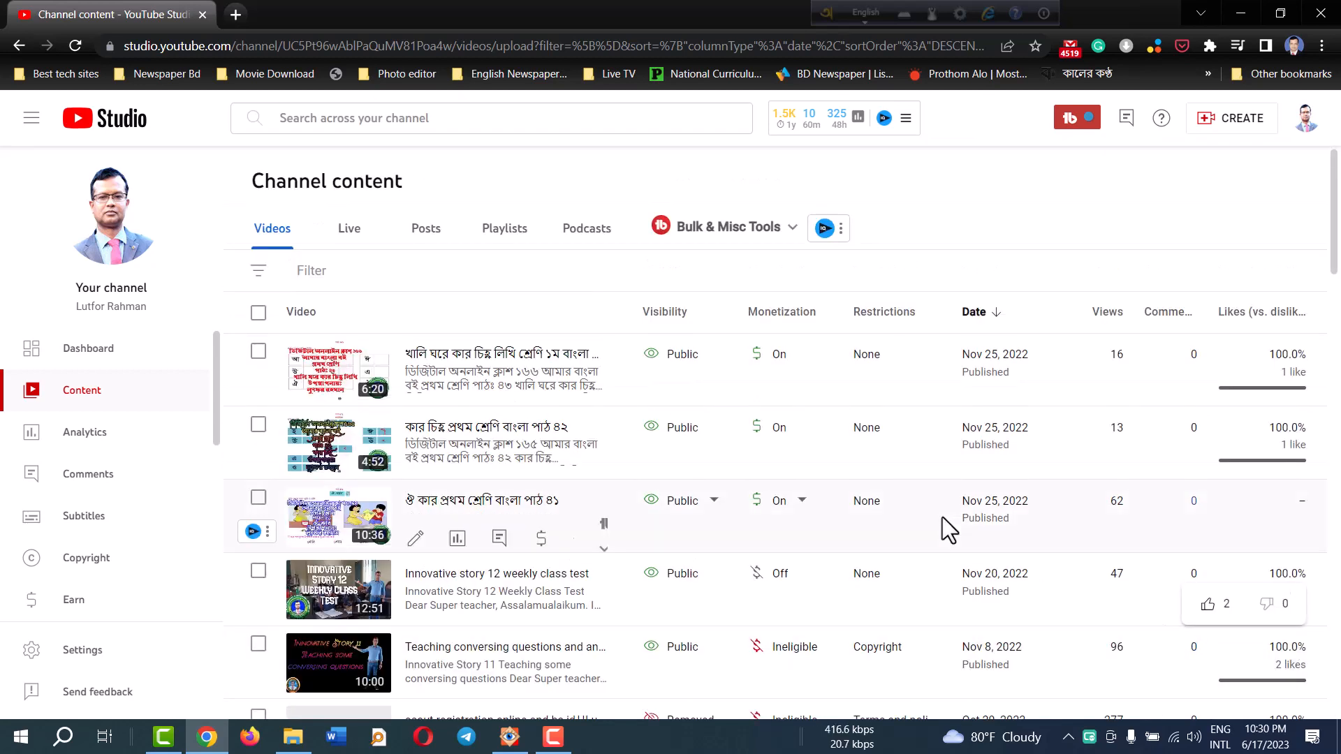
pyautogui.scroll(-2, 941, 516)
pyautogui.scroll(-2, 942, 517)
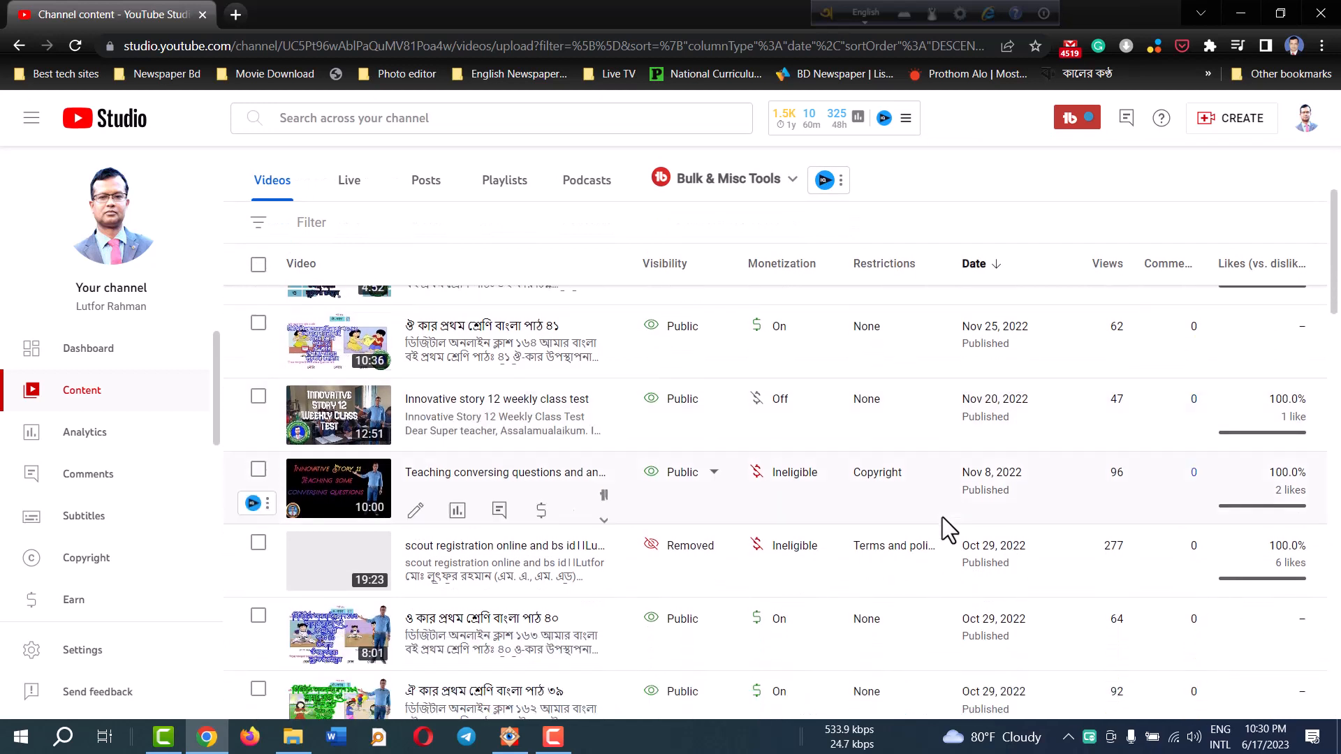
# Step: View the copyright details of the video "Teaching conversing questions and answer" and close them
pyautogui.moveTo(789, 480)
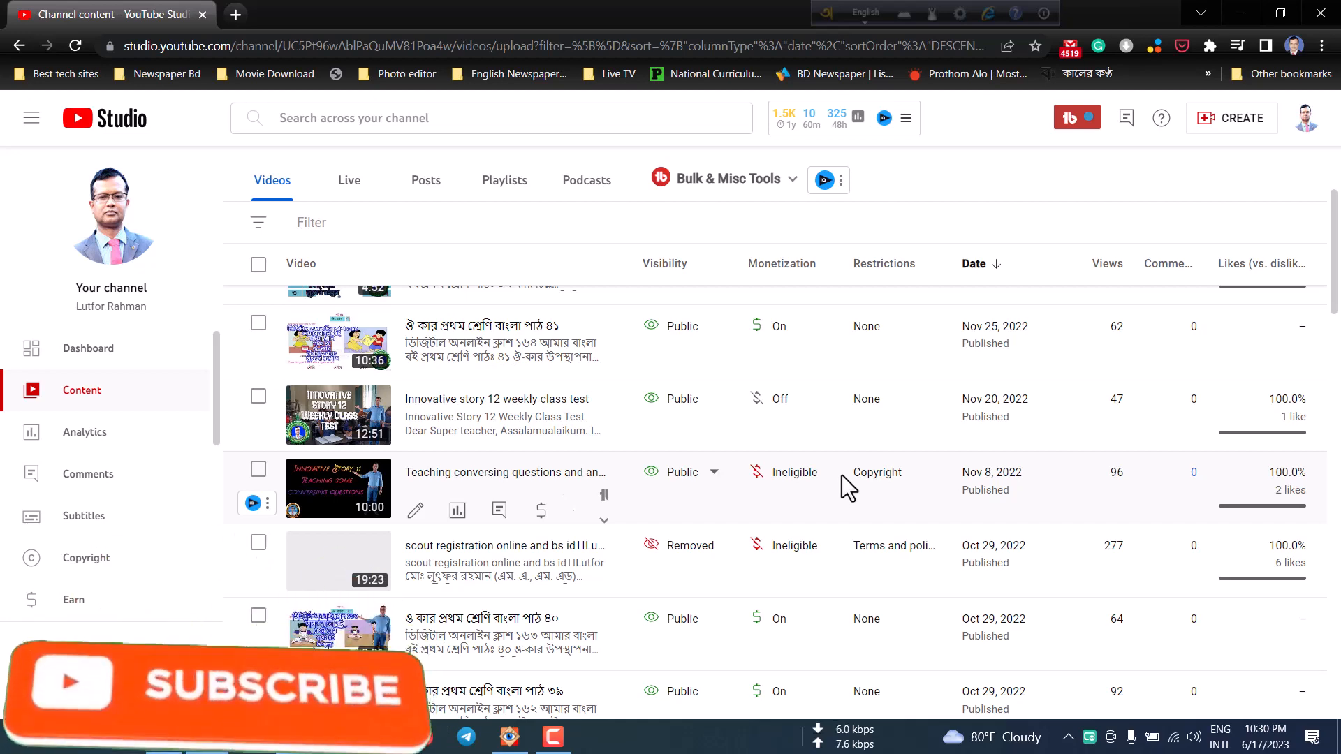
pyautogui.moveTo(866, 476)
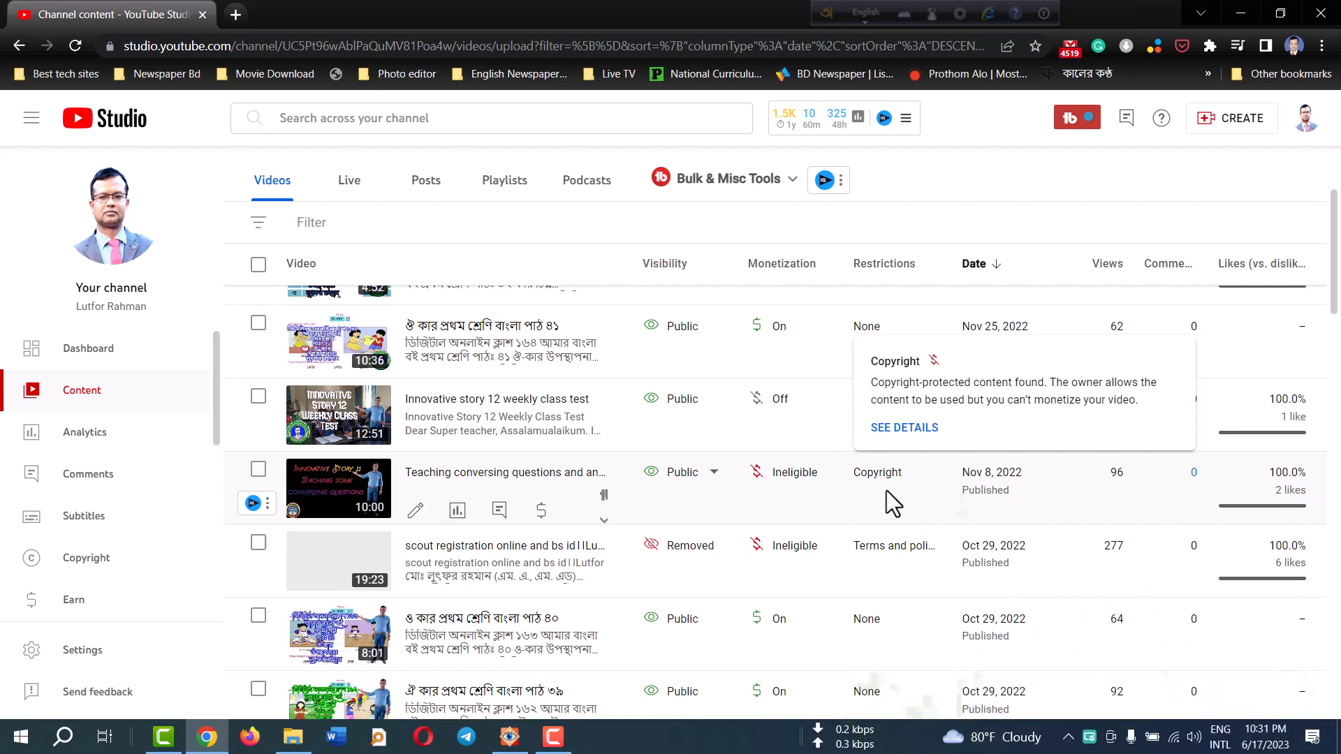
pyautogui.click(903, 429)
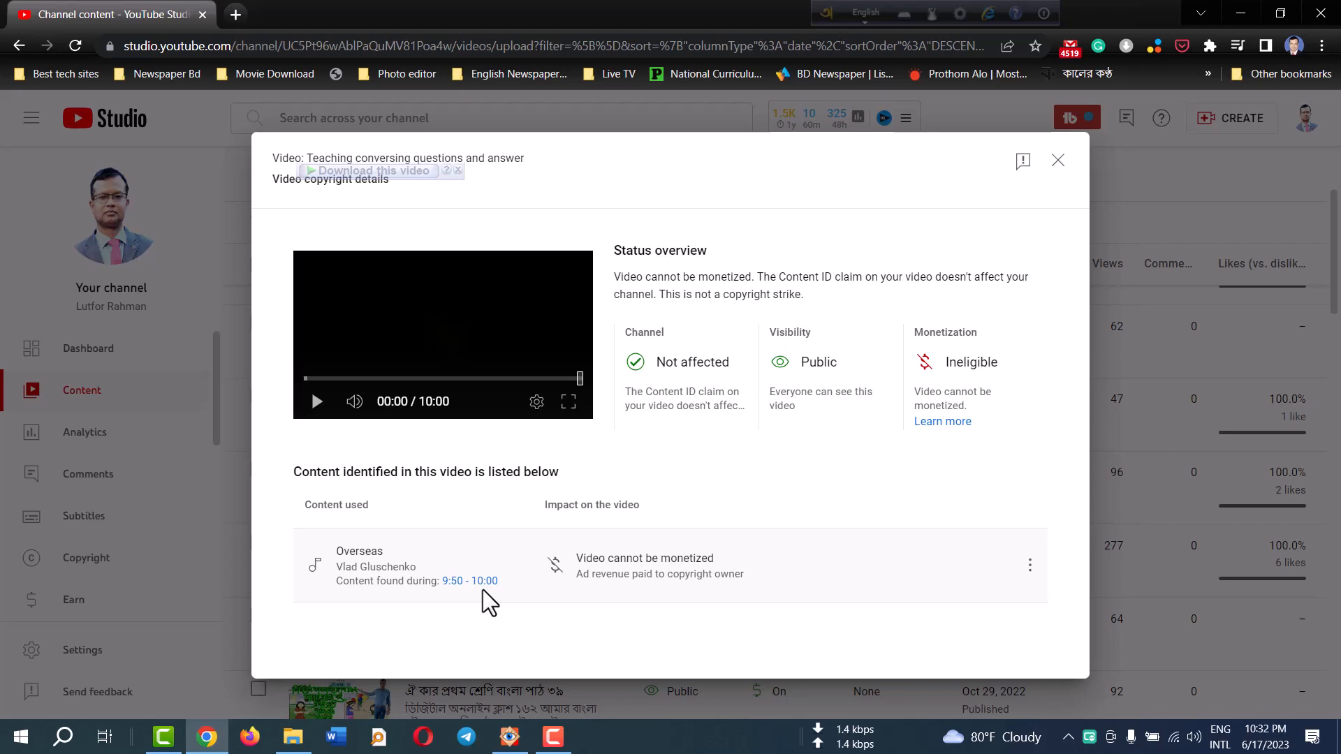
pyautogui.click(1057, 162)
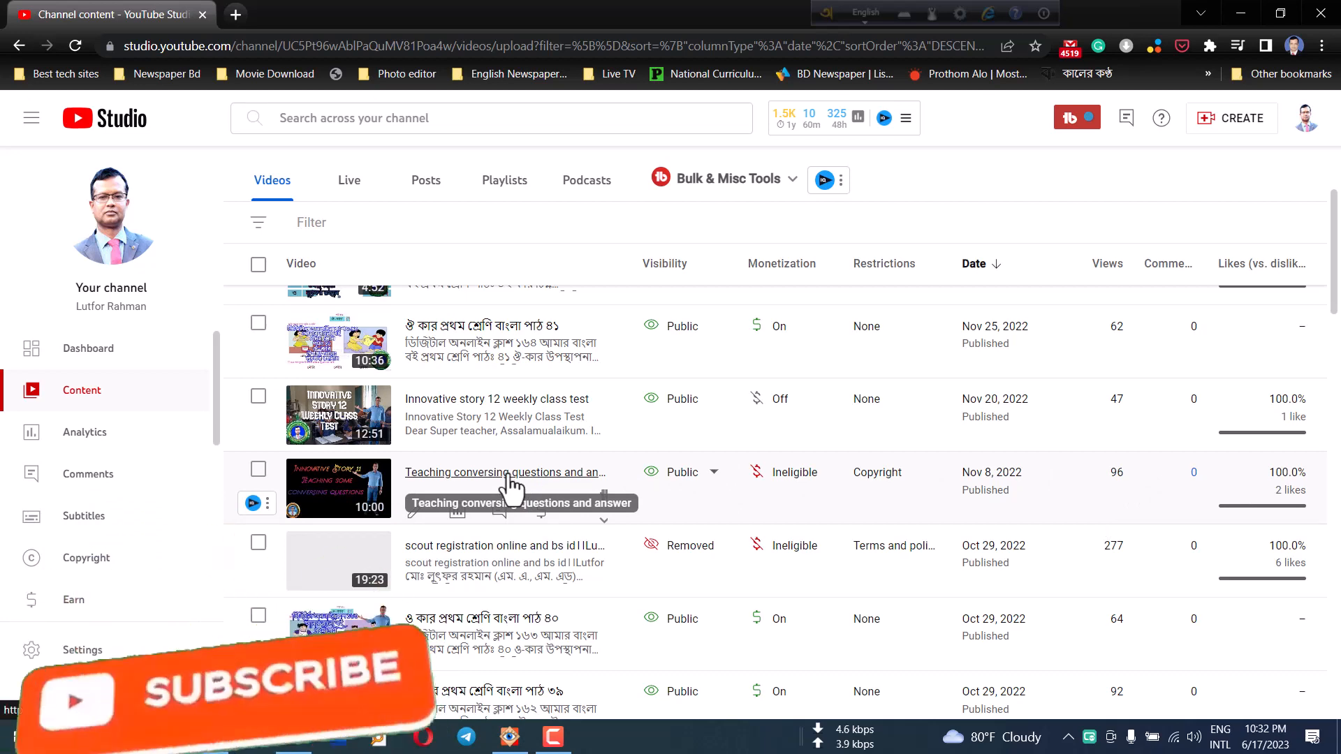
# Step: Open the video "Teaching conversing questions and answer" in the editor's Trim & cut mode
pyautogui.click(516, 482)
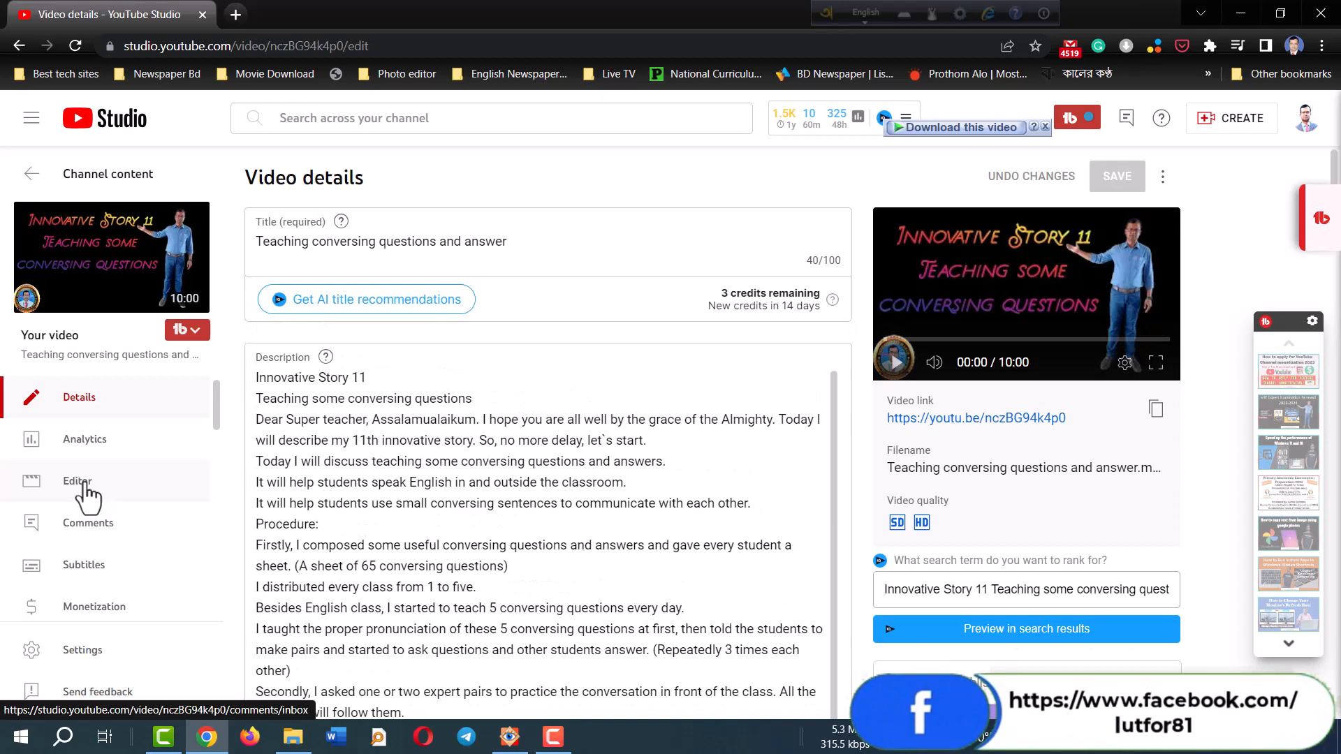
pyautogui.click(81, 484)
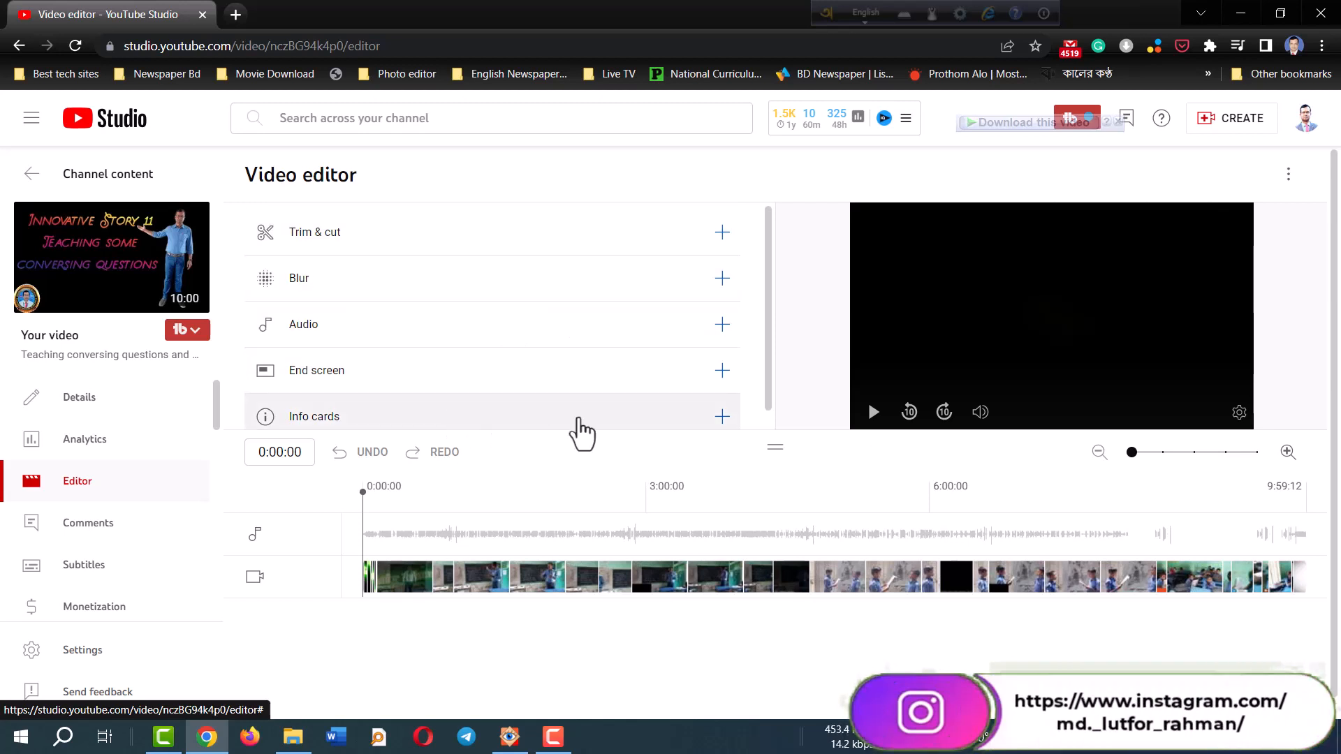
pyautogui.scroll(-1, 661, 371)
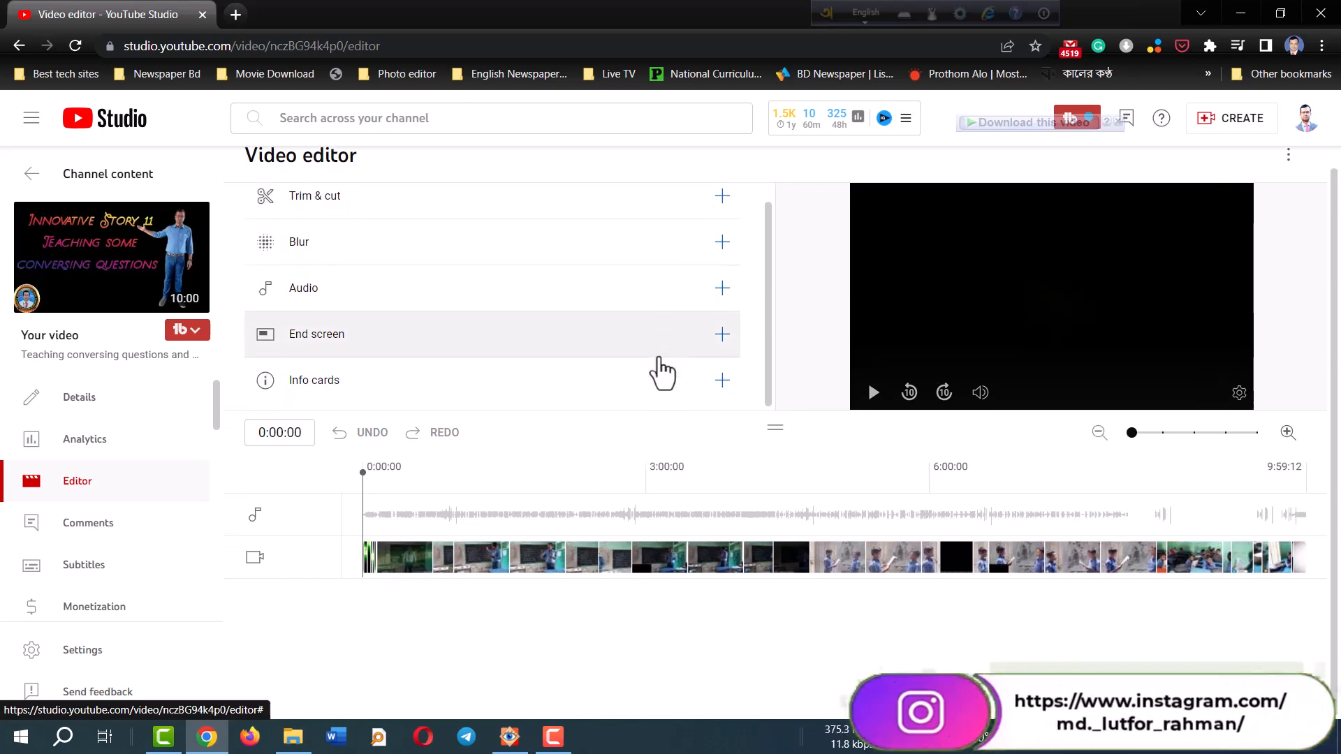
pyautogui.scroll(1, 643, 410)
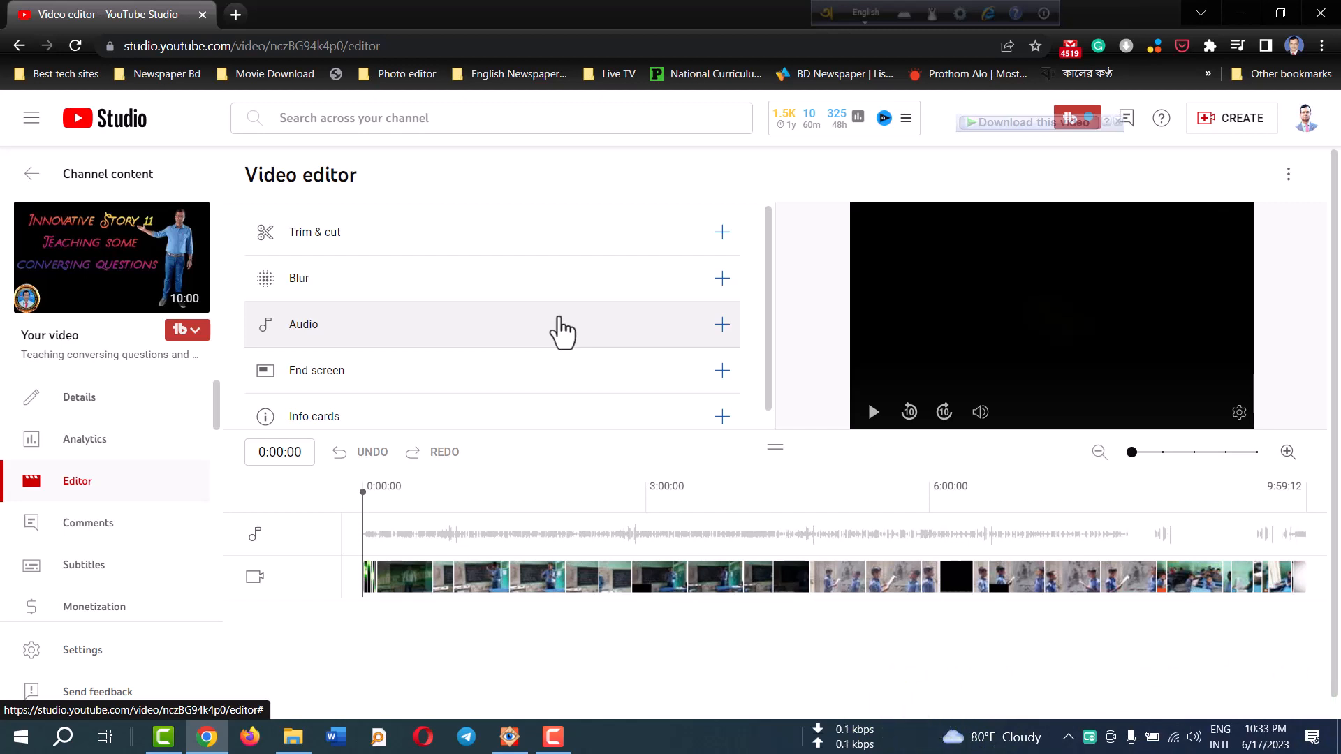
pyautogui.click(389, 254)
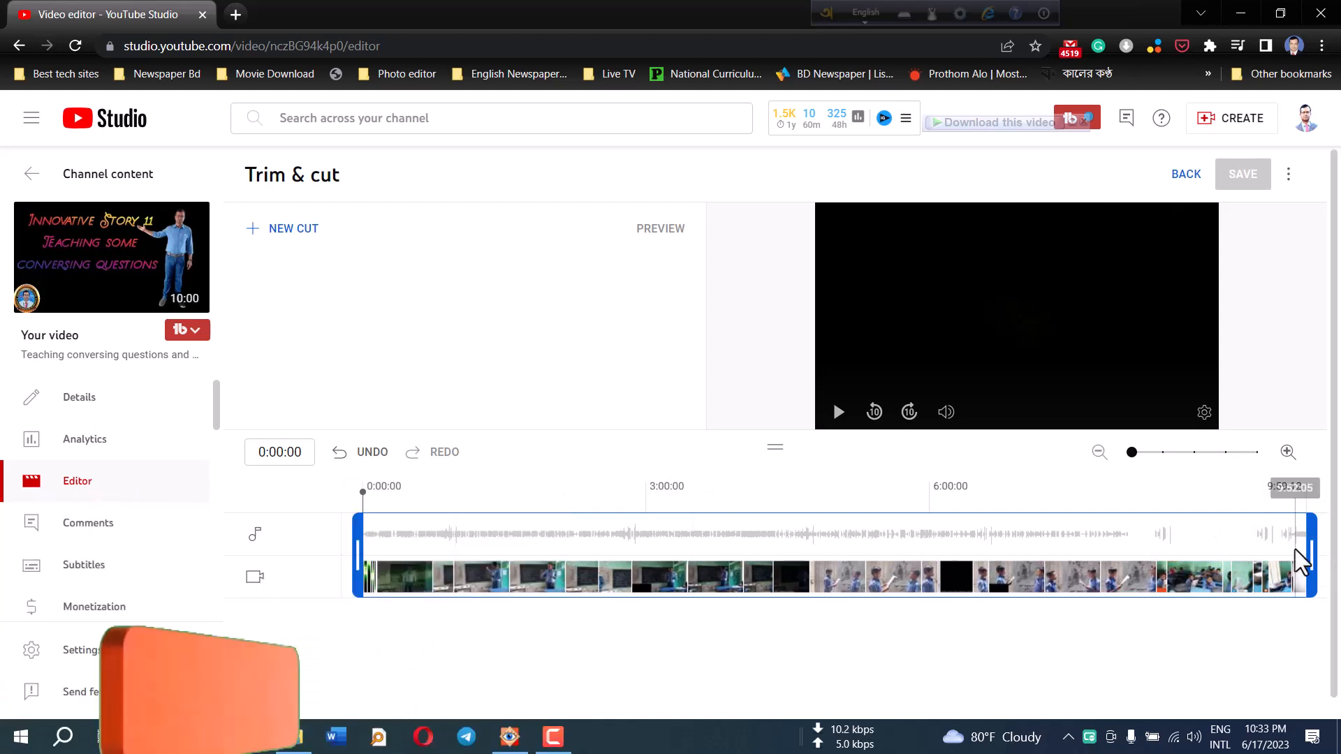
pyautogui.moveTo(1311, 555)
pyautogui.mouseDown()
pyautogui.moveTo(1044, 555)
pyautogui.moveTo(1321, 550)
pyautogui.mouseUp()
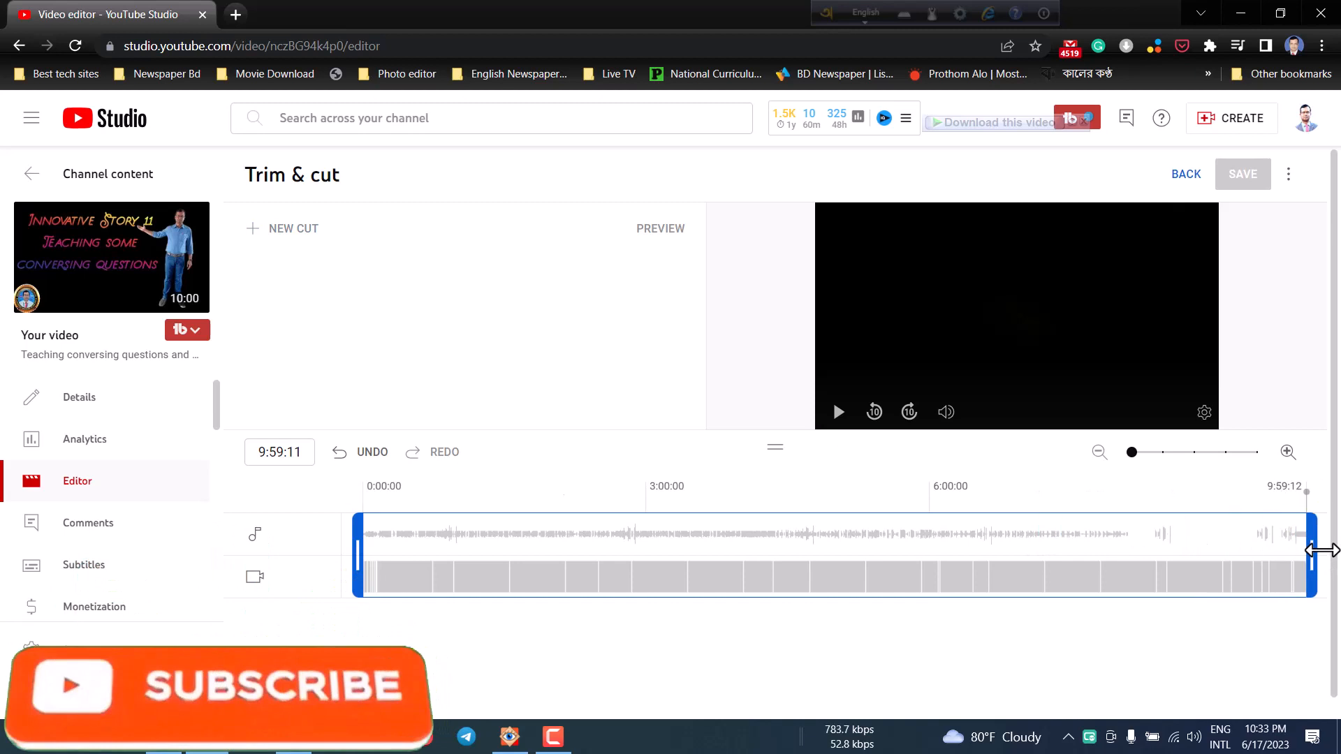
pyautogui.moveTo(360, 543); pyautogui.dragTo(279, 538)
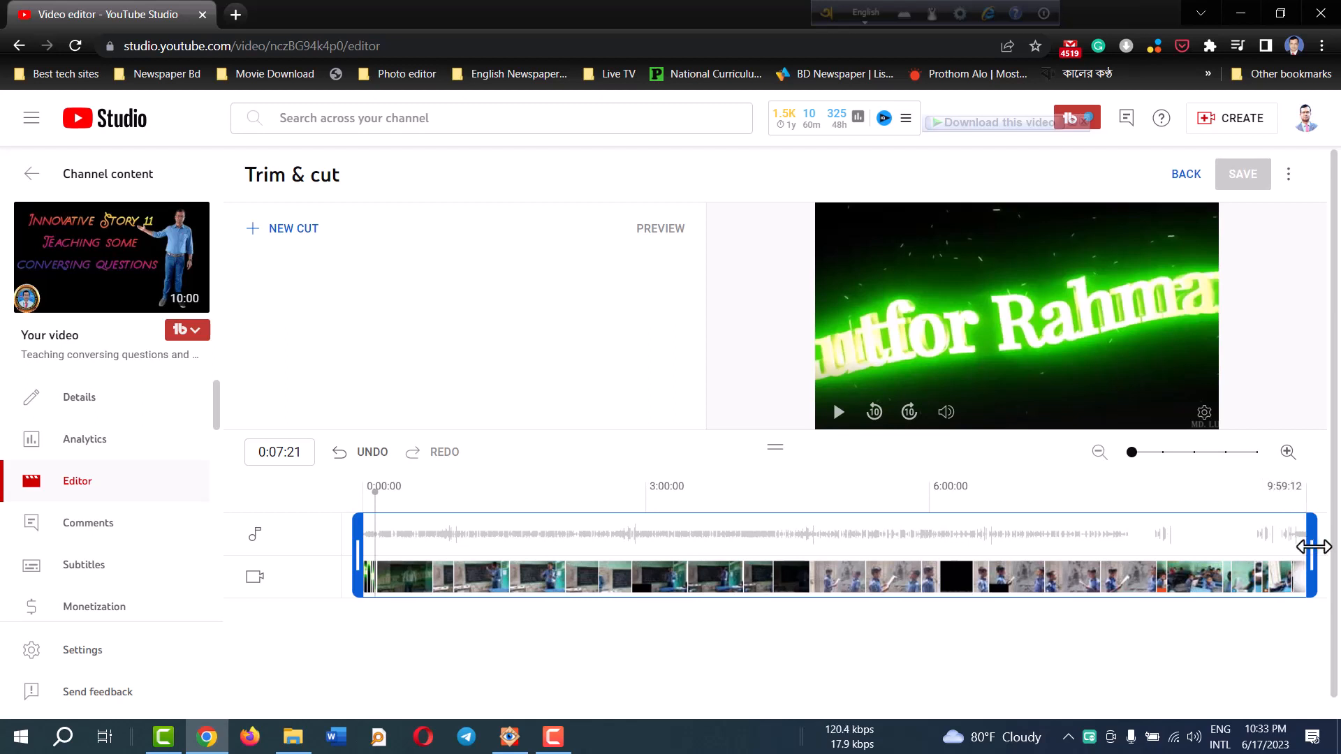
pyautogui.moveTo(1312, 547)
pyautogui.mouseDown()
pyautogui.moveTo(1269, 547)
pyautogui.moveTo(1298, 540)
pyautogui.mouseUp()
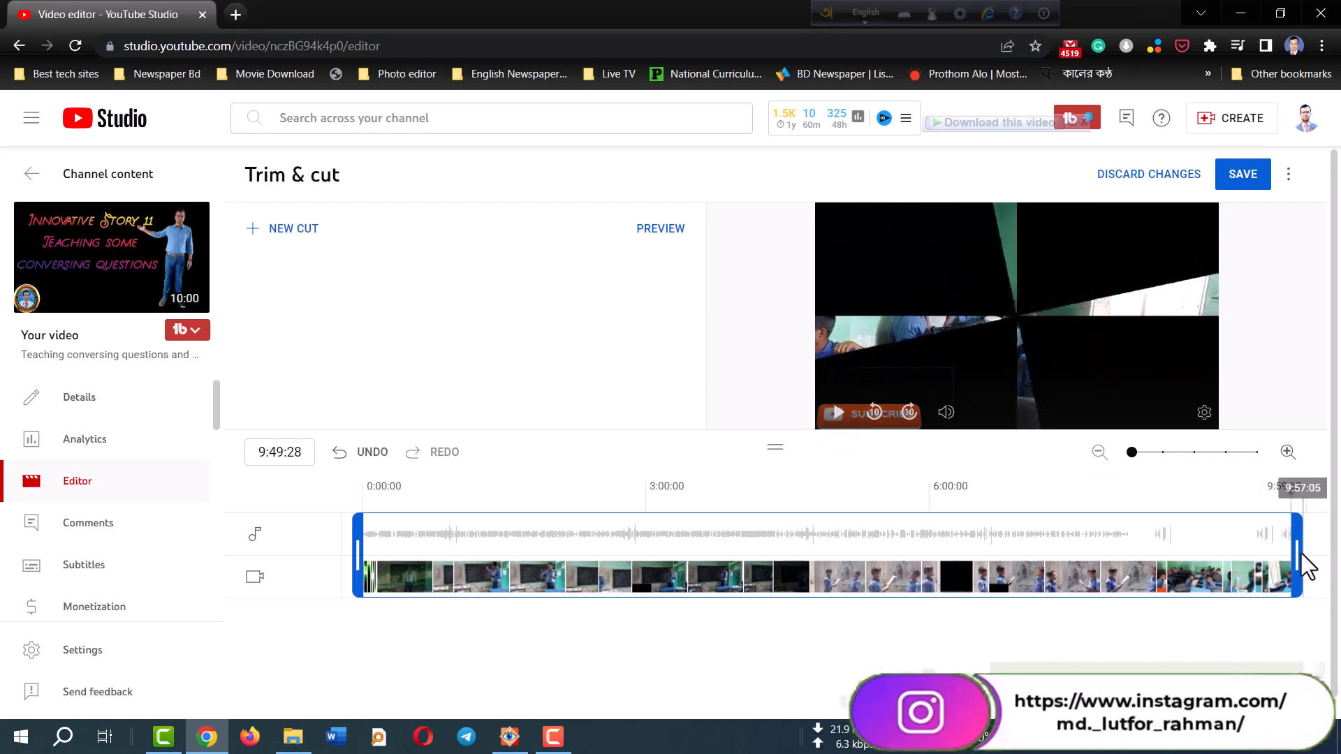
pyautogui.moveTo(1319, 553); pyautogui.dragTo(1330, 553)
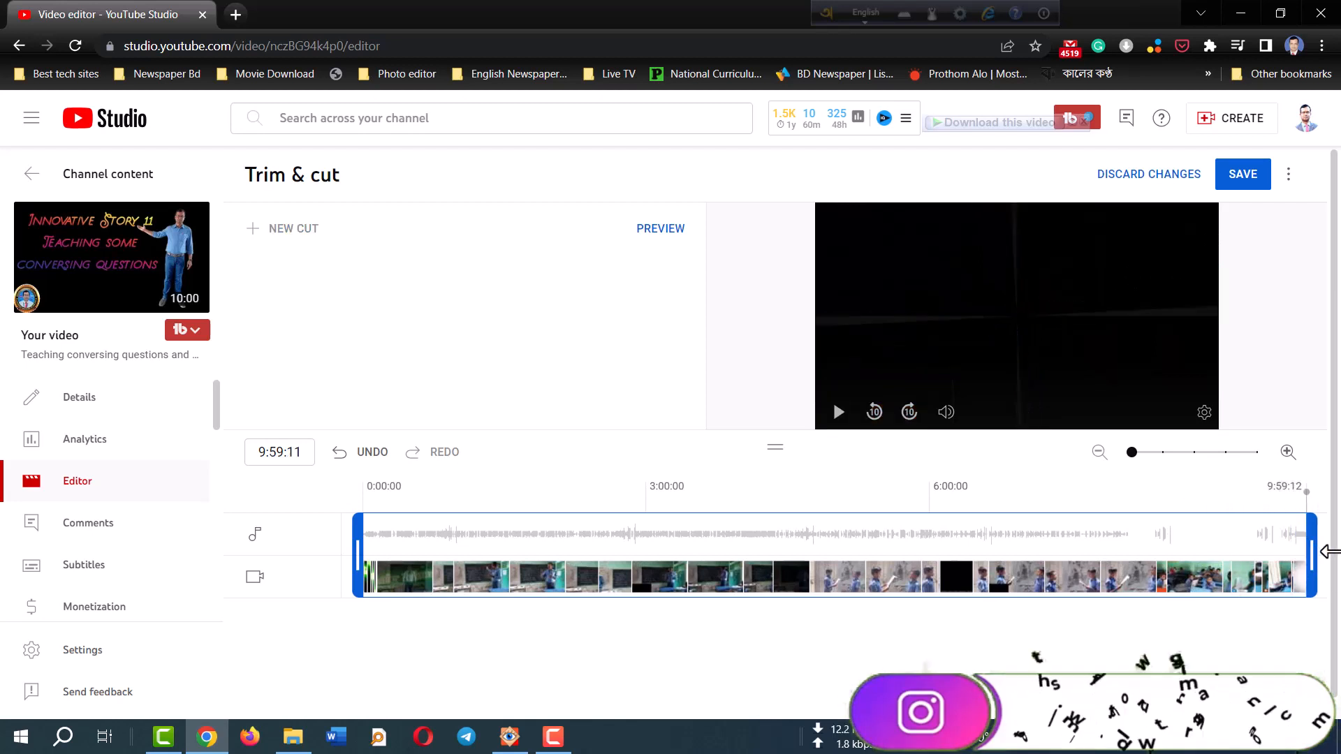
# Step: Play the end of the video from 9:44:12 to check the section covered by the copyright claim
pyautogui.click(1299, 493)
pyautogui.moveTo(1299, 494); pyautogui.dragTo(1283, 495)
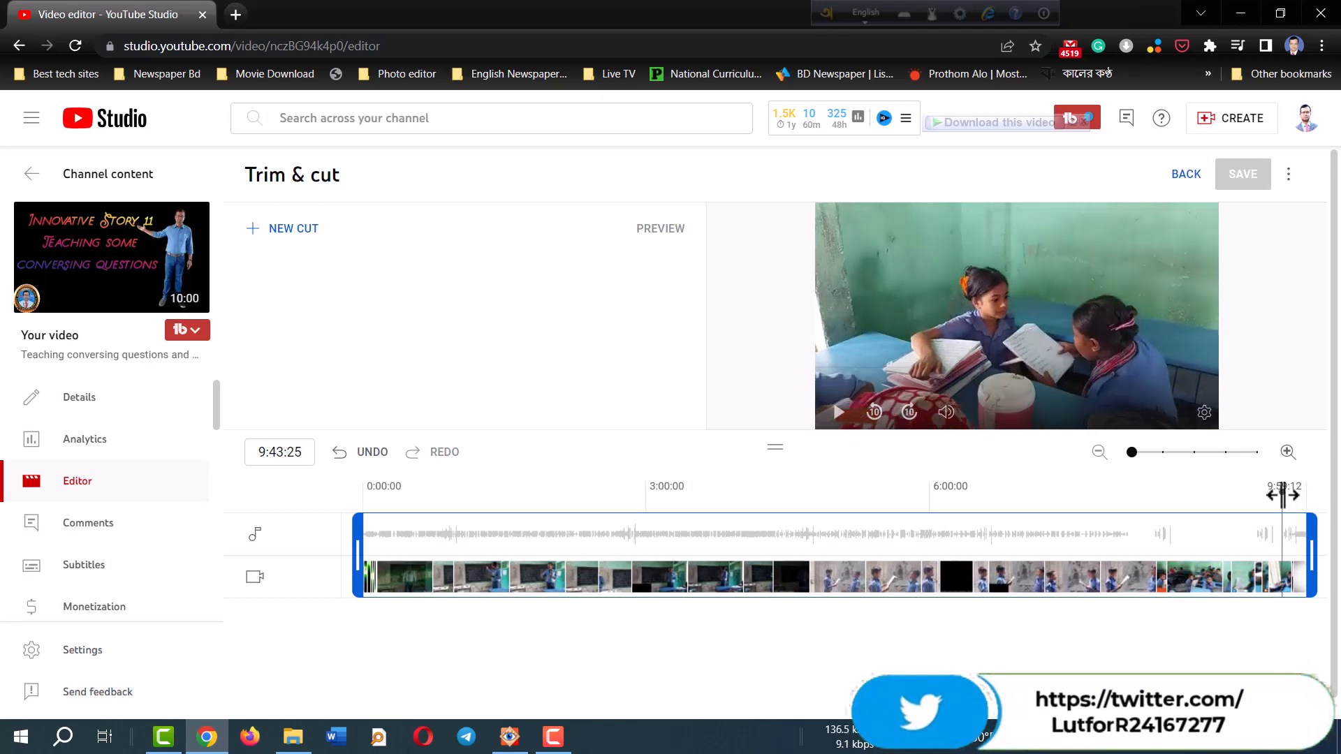
pyautogui.moveTo(1282, 494); pyautogui.dragTo(1283, 495)
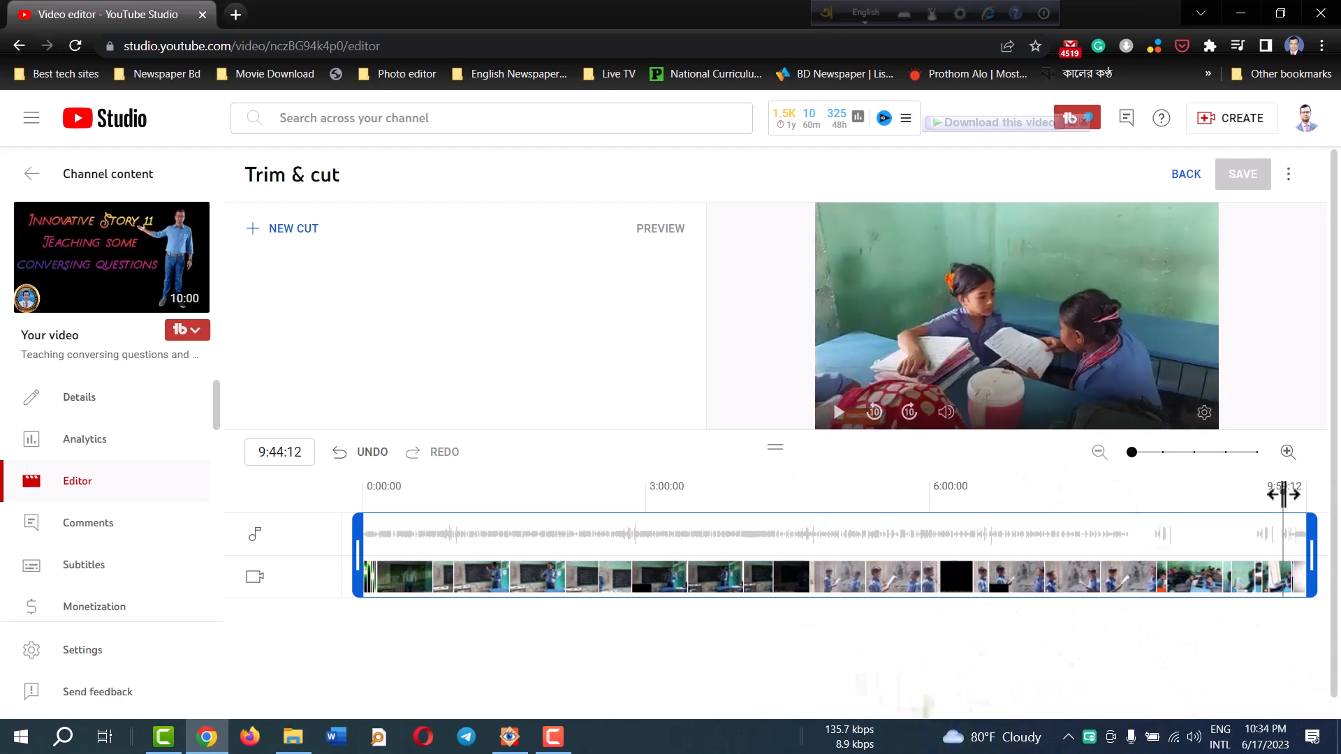
pyautogui.click(839, 414)
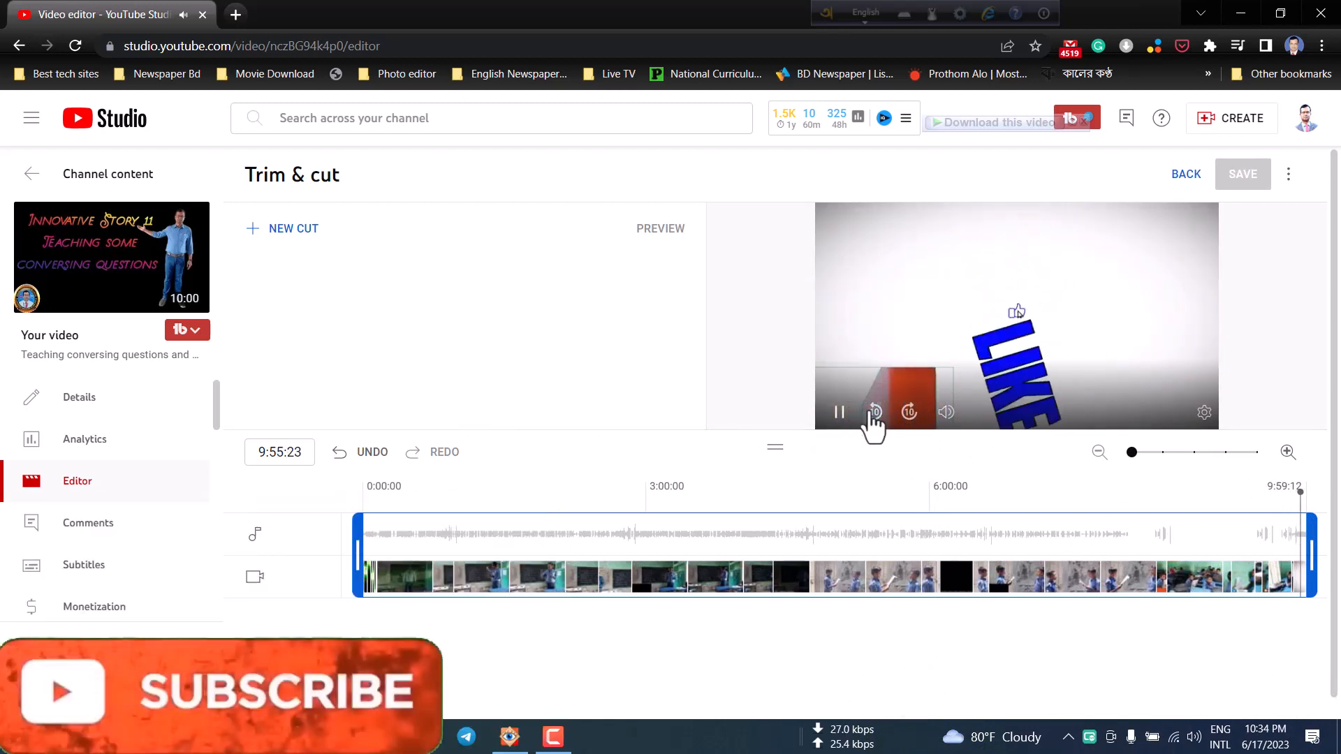
pyautogui.click(840, 412)
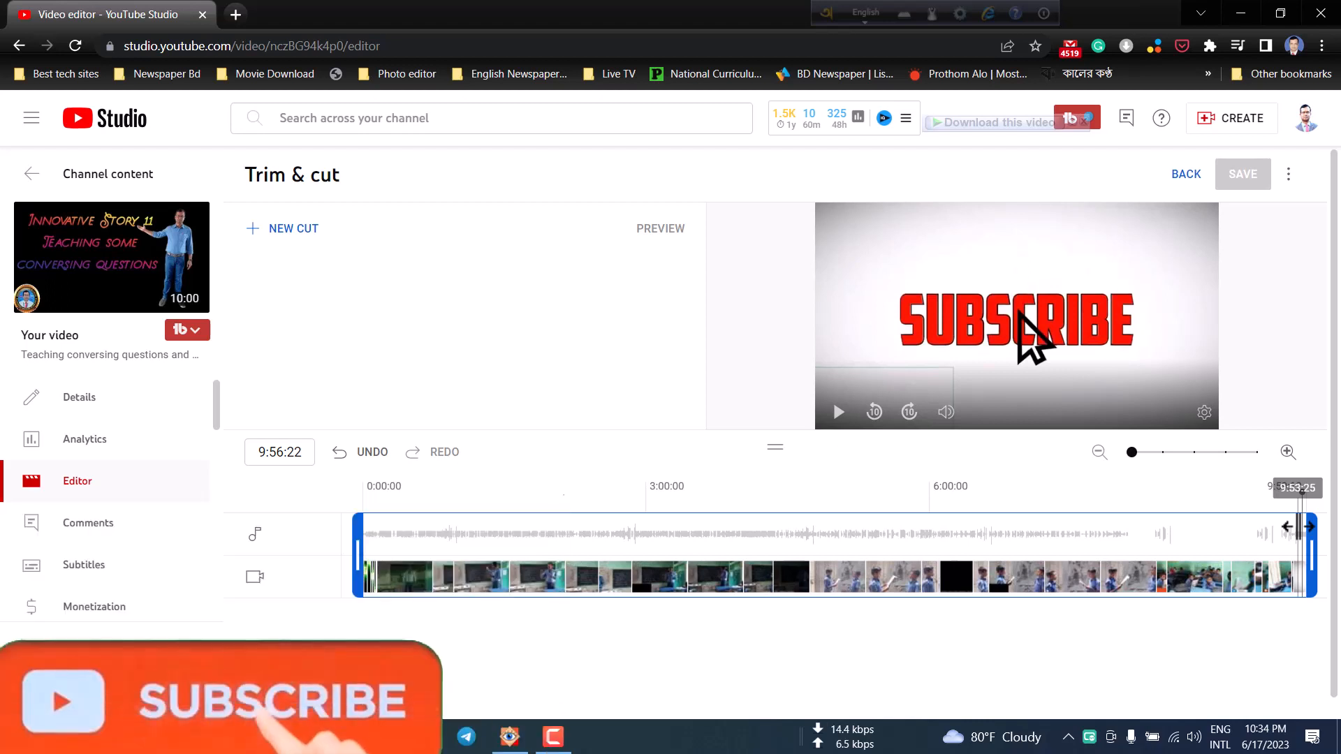
# Step: Trim the end of the video back to 9:49:28 and save the changes
pyautogui.moveTo(1313, 530)
pyautogui.mouseDown()
pyautogui.moveTo(1289, 525)
pyautogui.moveTo(1301, 511)
pyautogui.mouseUp()
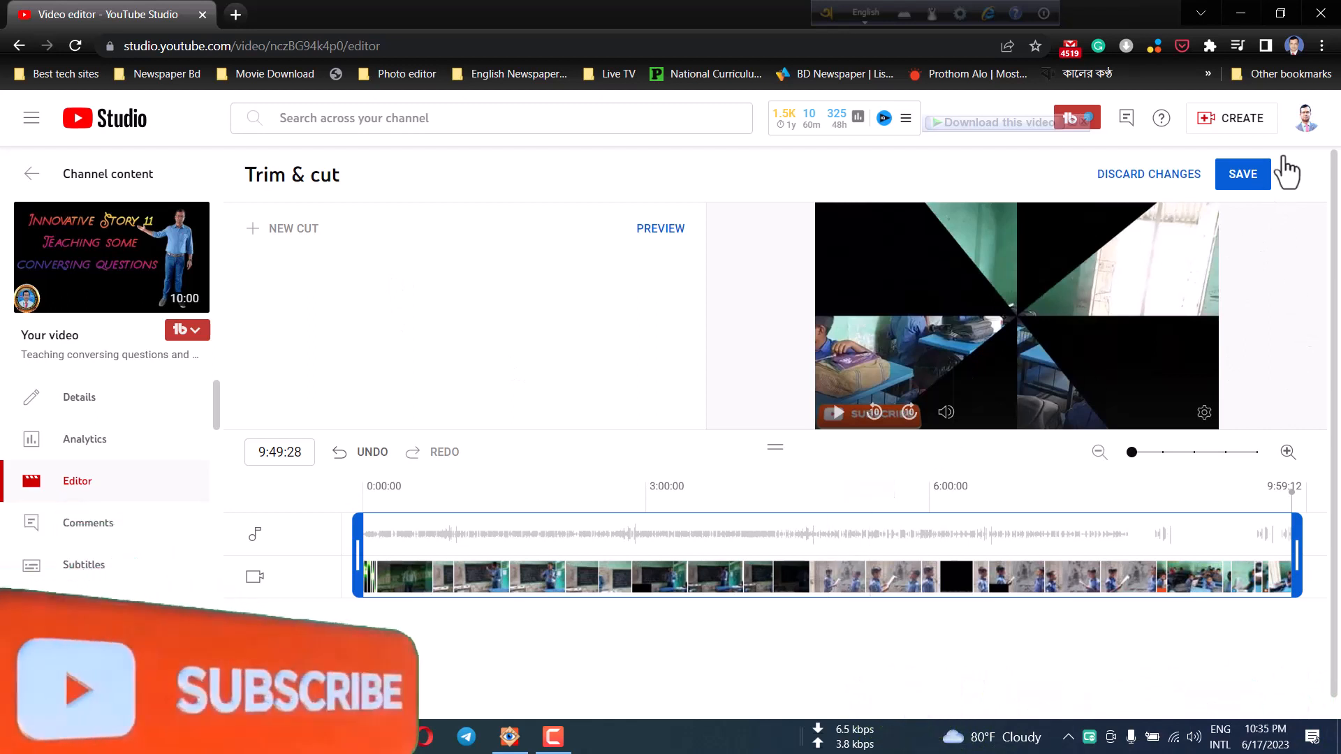
pyautogui.click(1243, 180)
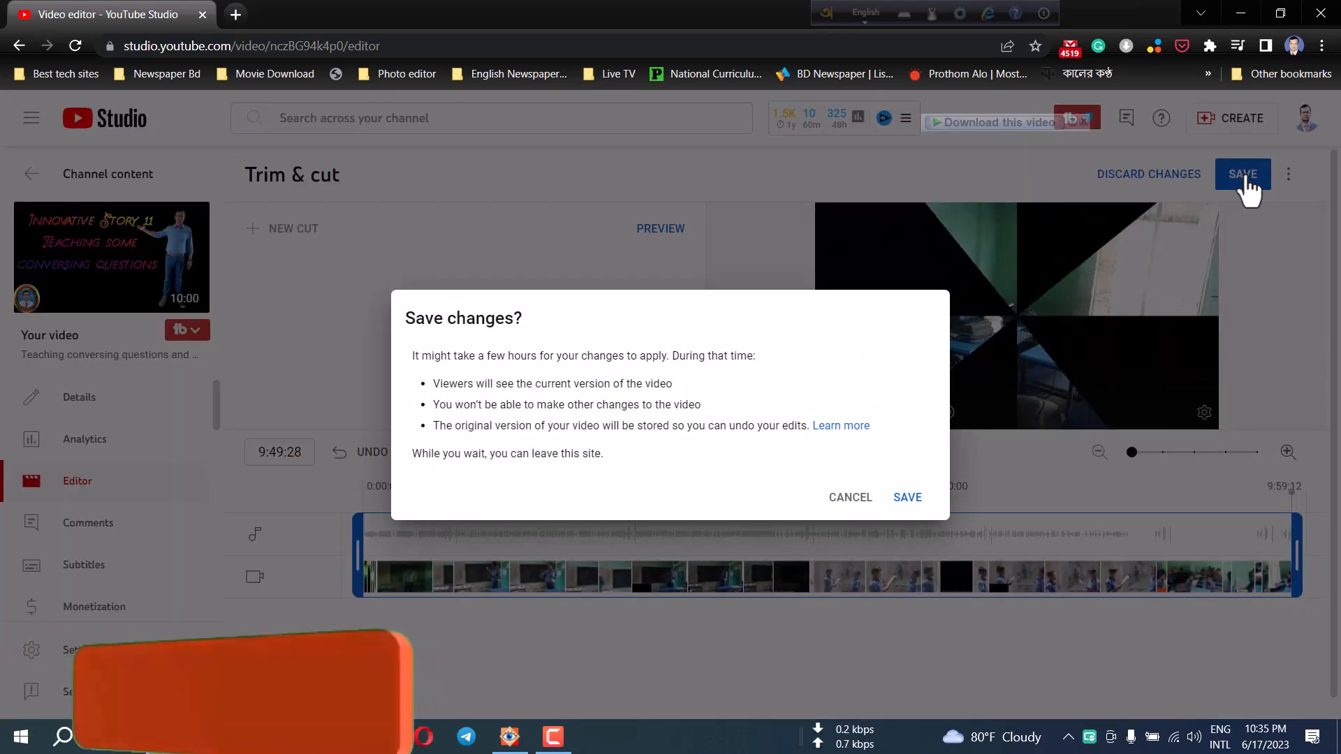
pyautogui.click(907, 498)
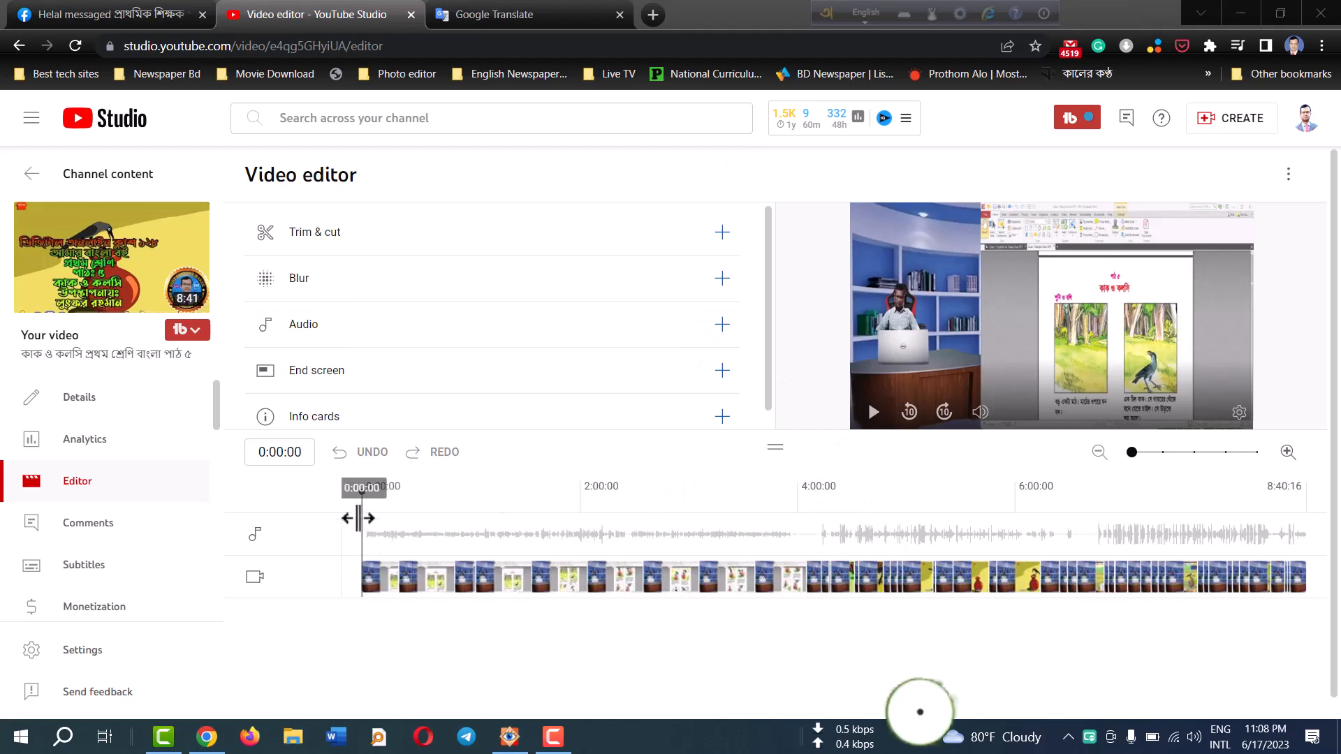
# Step: Position the playhead at 4:18:21 on the timeline of the crow-and-pitcher lesson video
pyautogui.moveTo(362, 496); pyautogui.dragTo(626, 496)
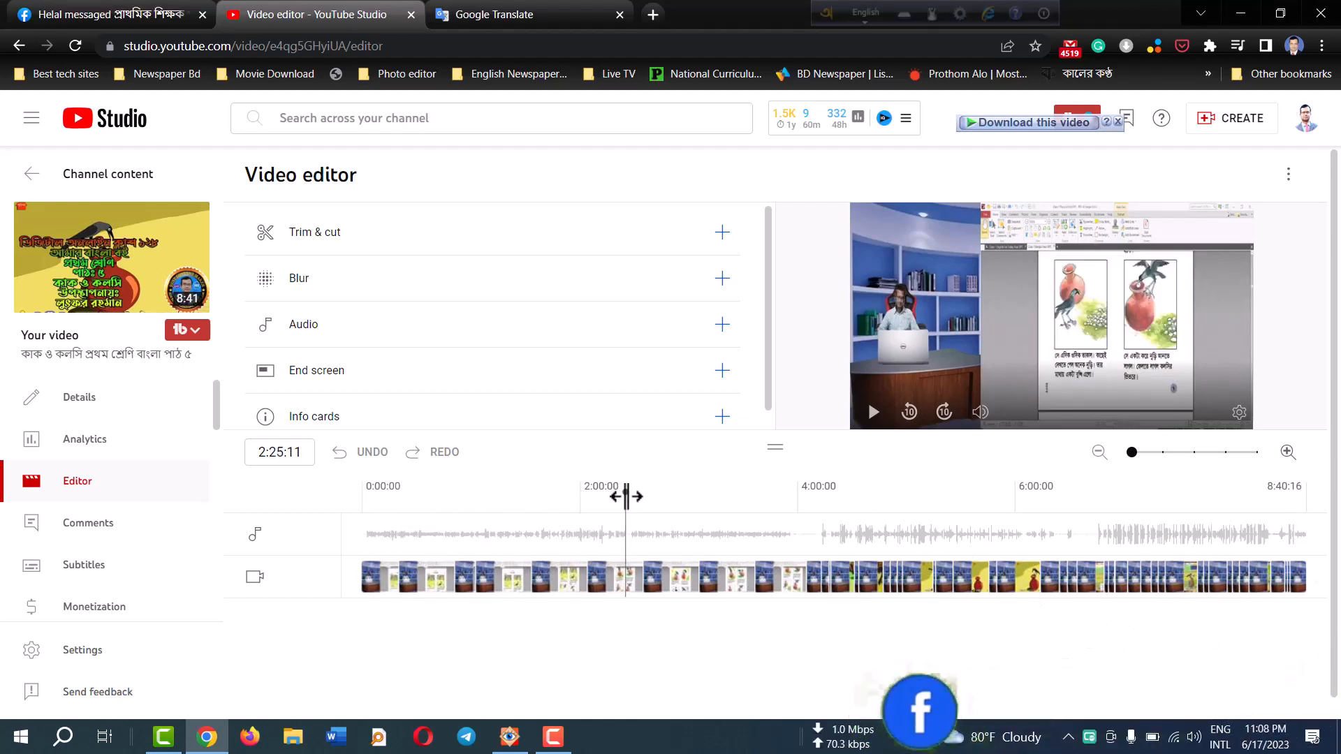
pyautogui.moveTo(626, 497); pyautogui.dragTo(662, 497)
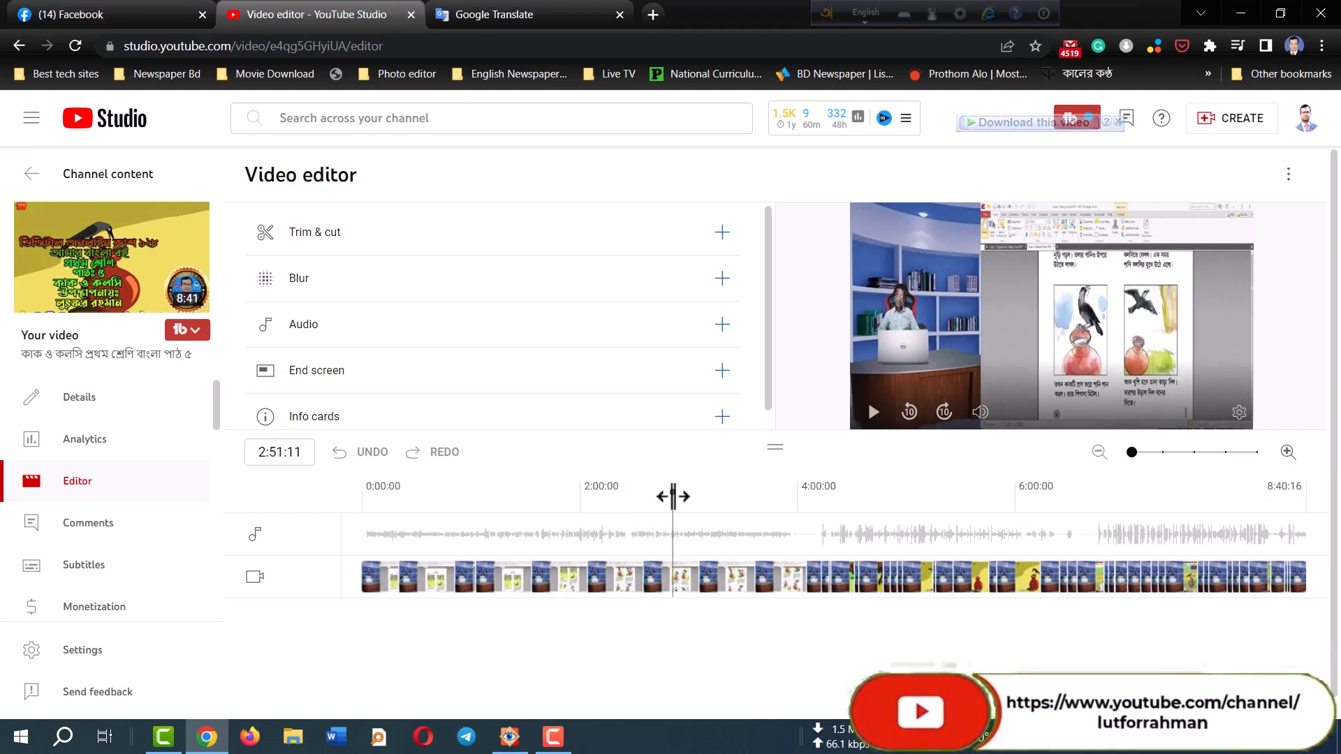
pyautogui.moveTo(687, 496); pyautogui.dragTo(830, 493)
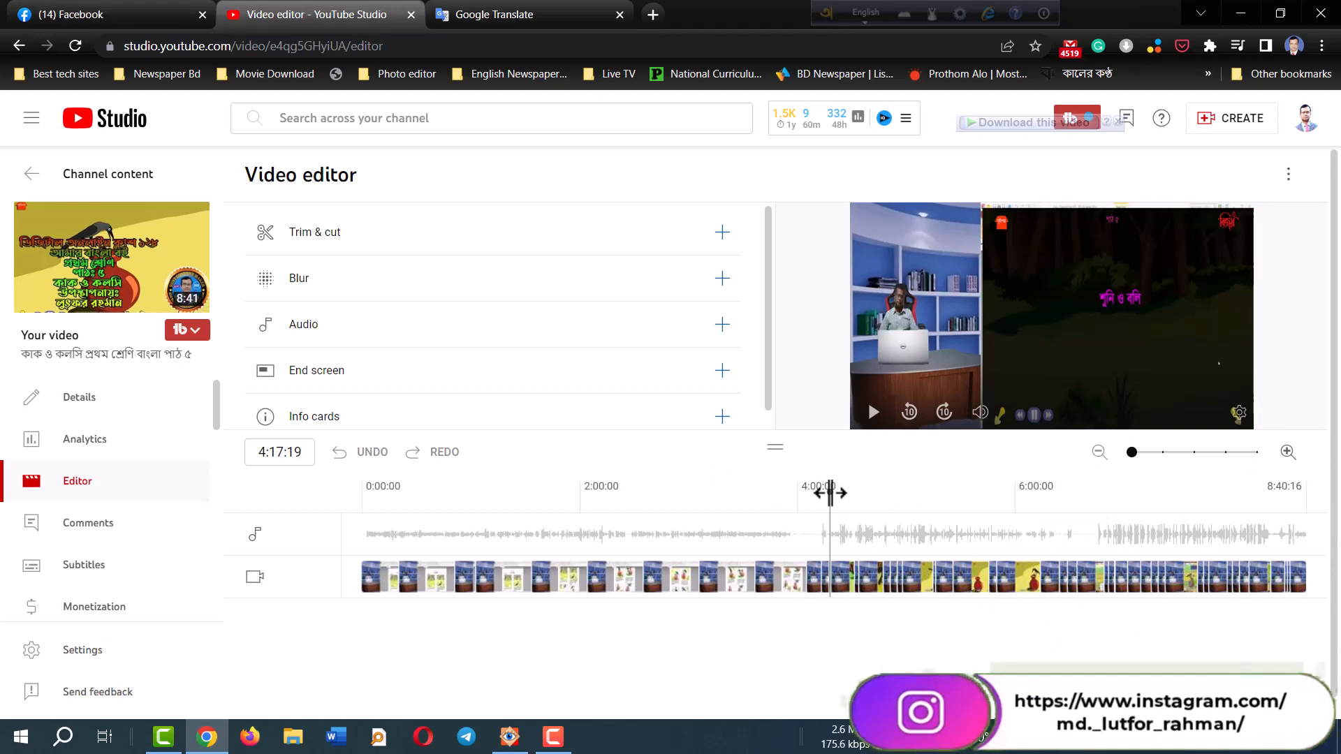
pyautogui.moveTo(829, 493); pyautogui.dragTo(835, 490)
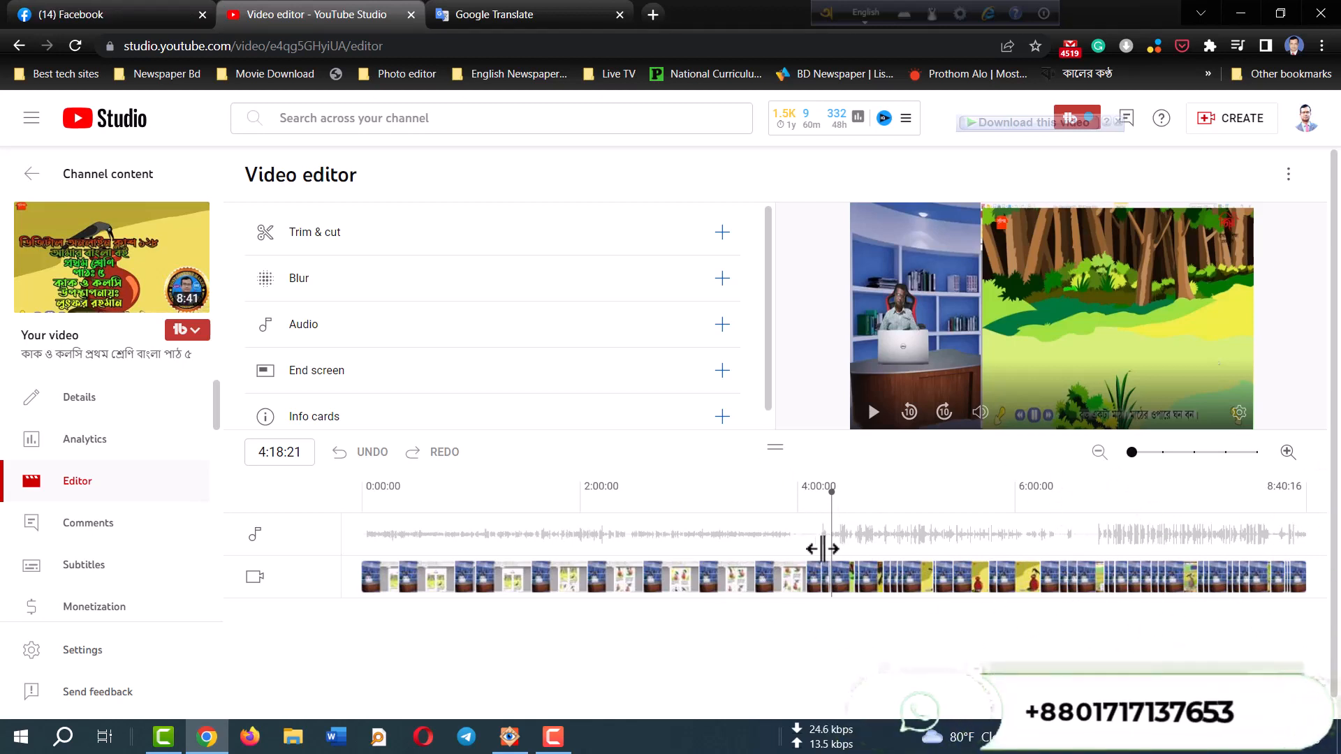
# Step: Add a new cut from 4:18:21 to 6:02:08 in the lesson video and save the changes
pyautogui.click(401, 250)
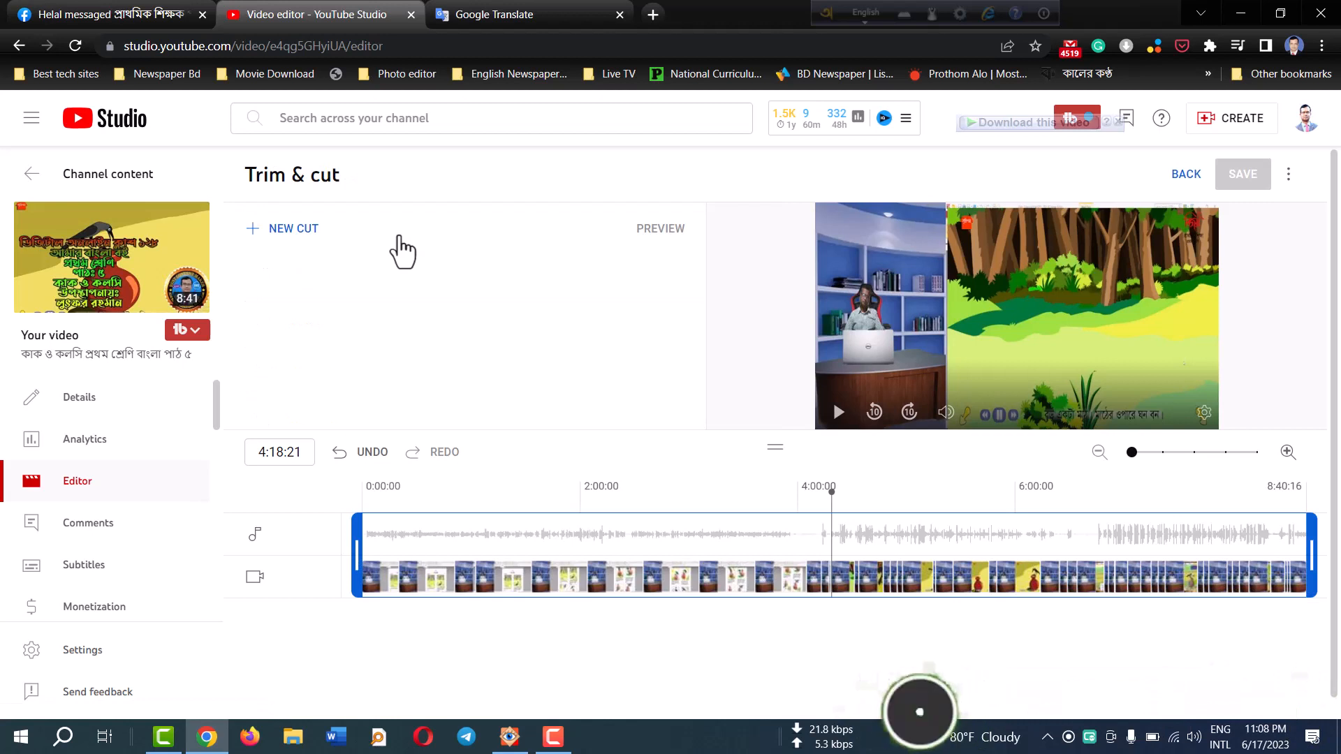
pyautogui.click(292, 230)
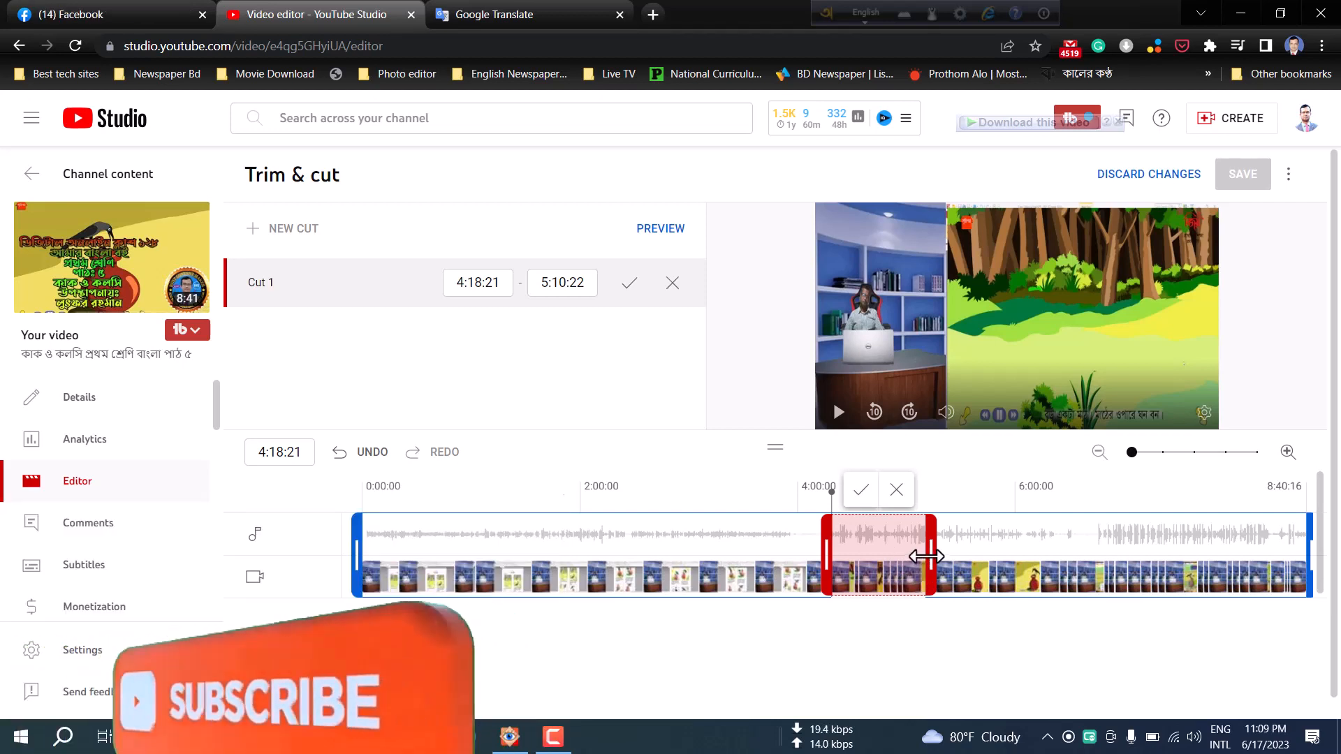
pyautogui.moveTo(932, 545); pyautogui.dragTo(1024, 540)
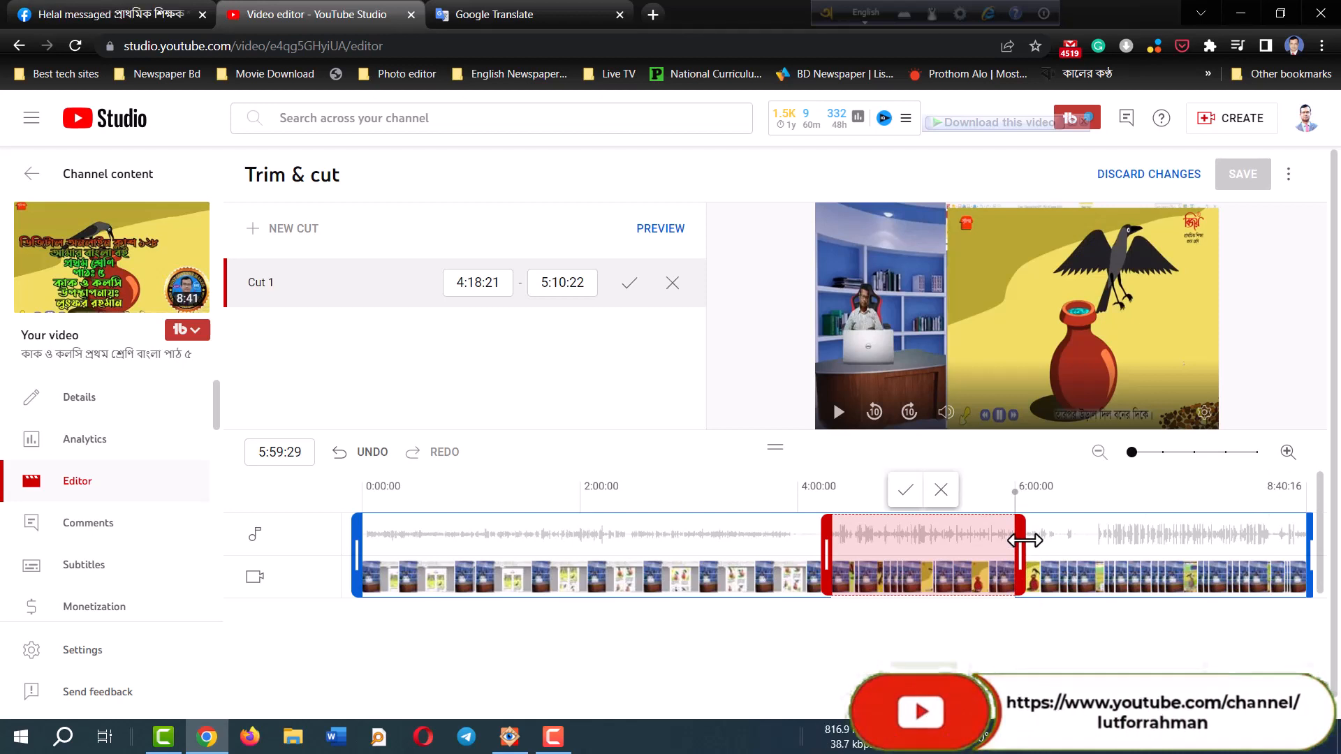
pyautogui.moveTo(1024, 539); pyautogui.dragTo(1026, 540)
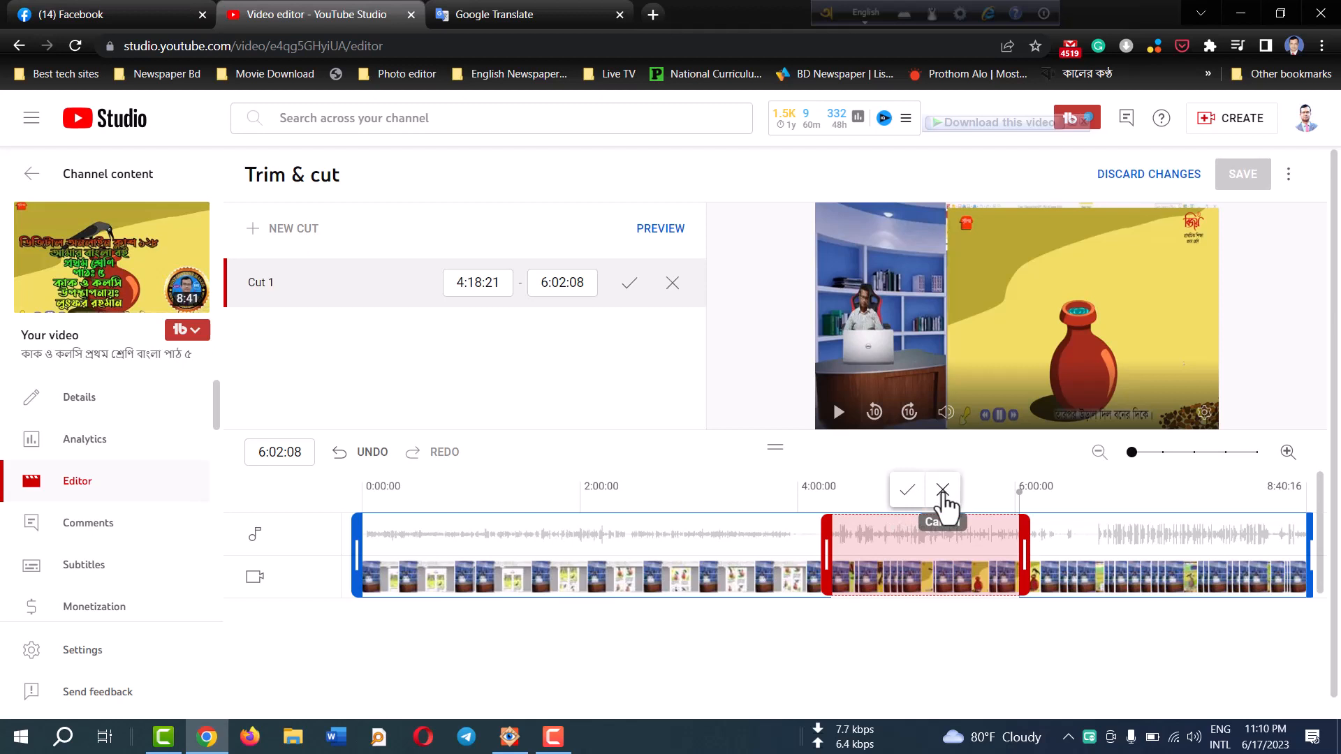
pyautogui.click(907, 491)
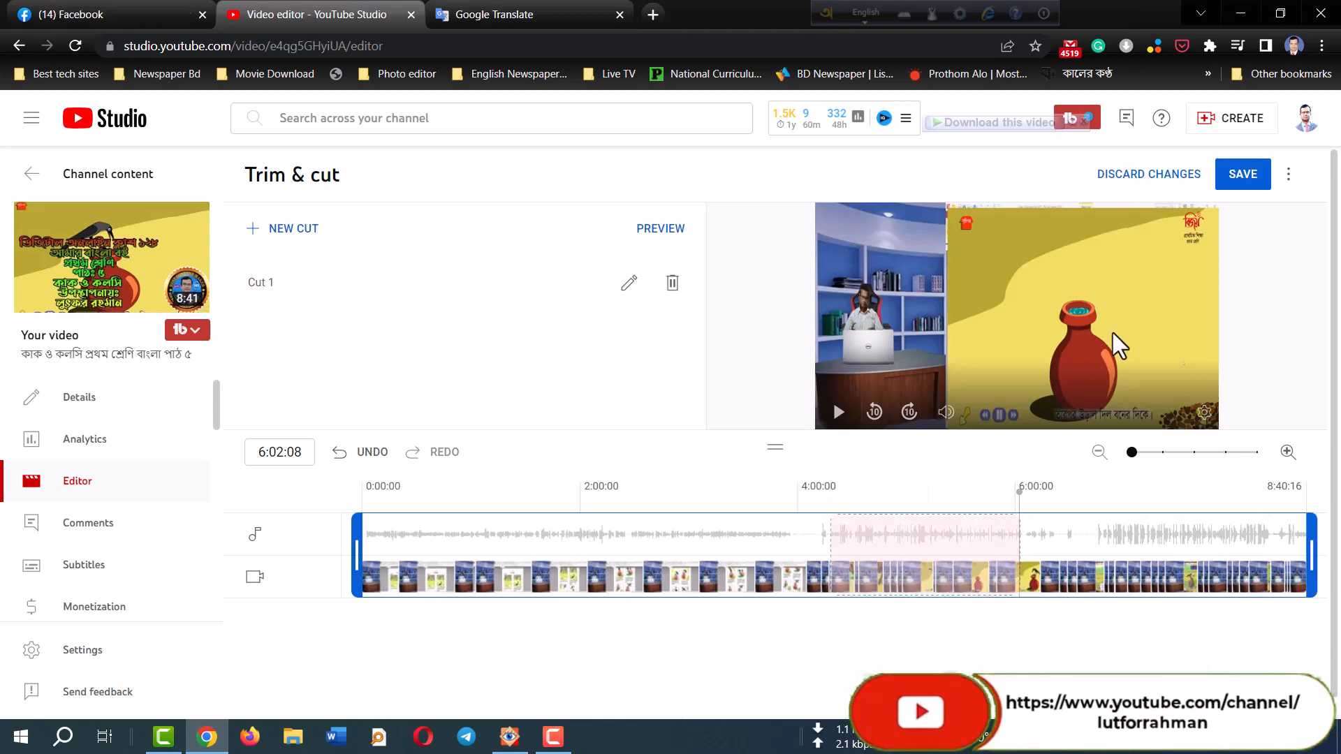
pyautogui.click(1242, 183)
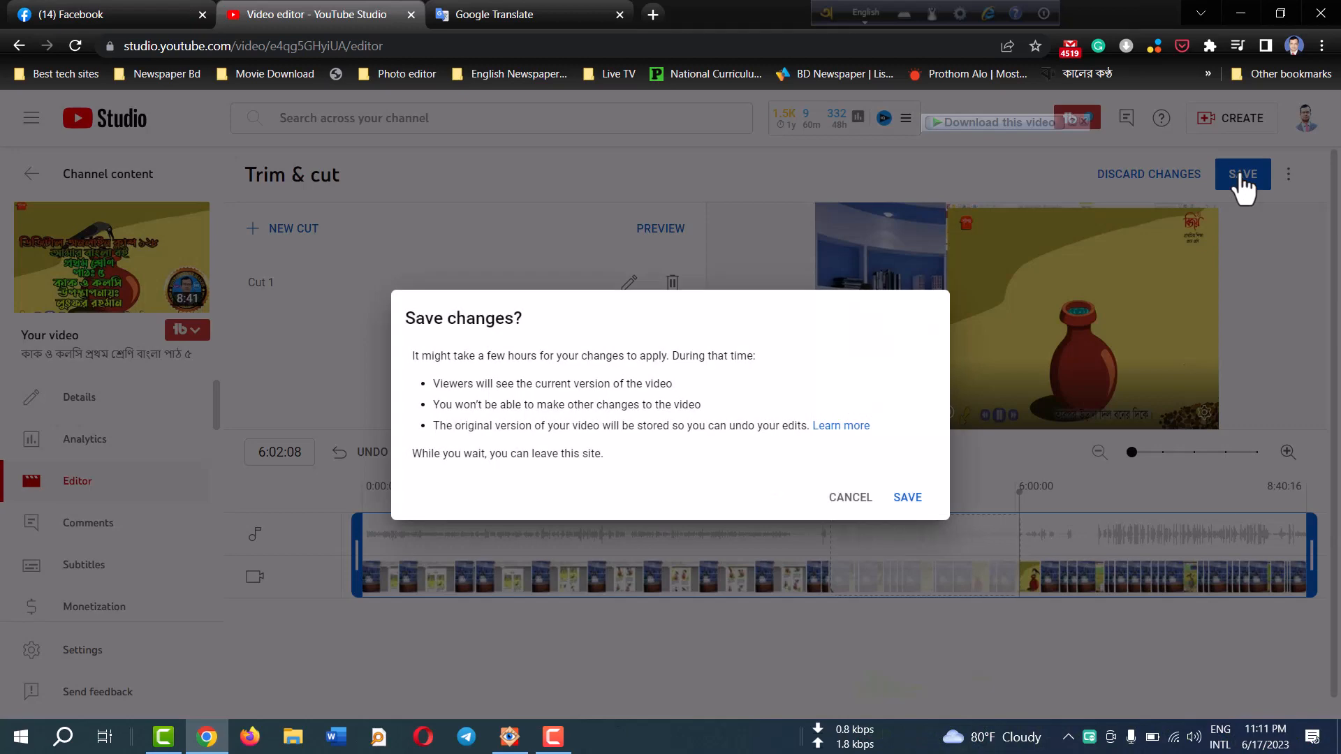
pyautogui.click(907, 507)
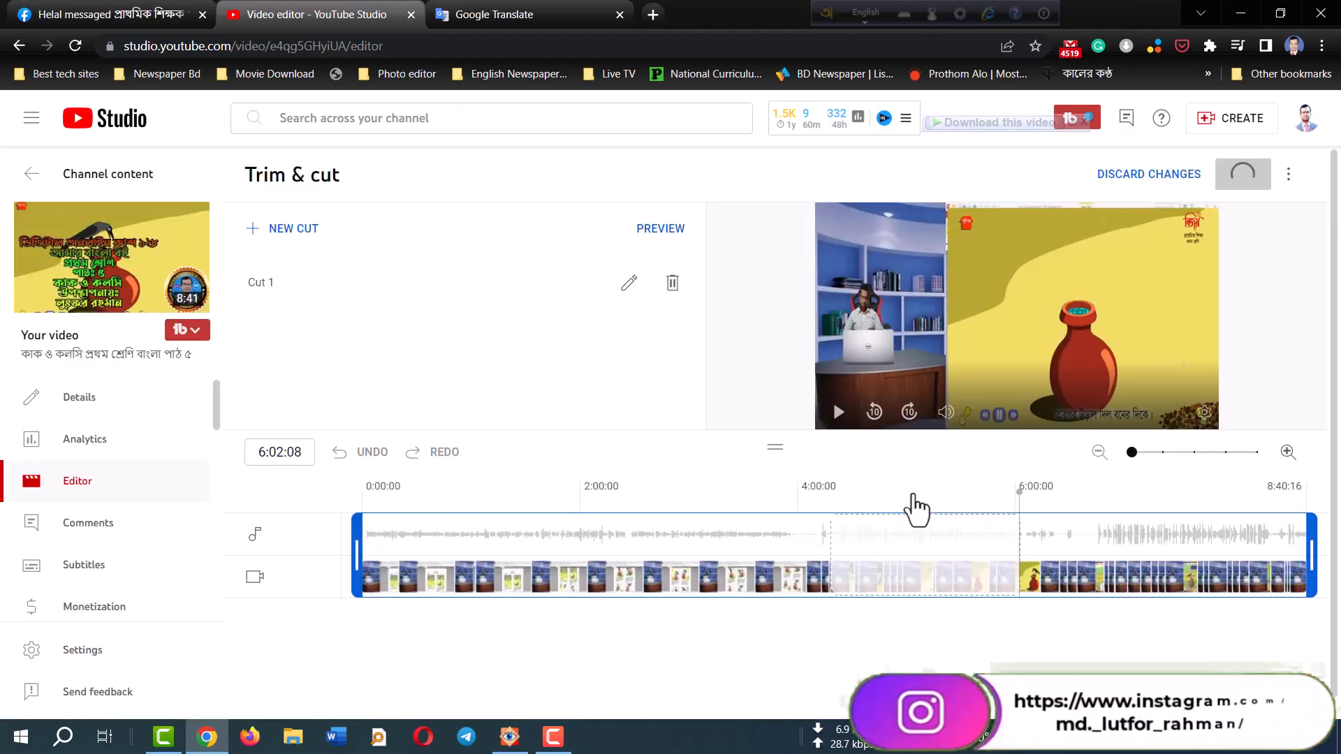